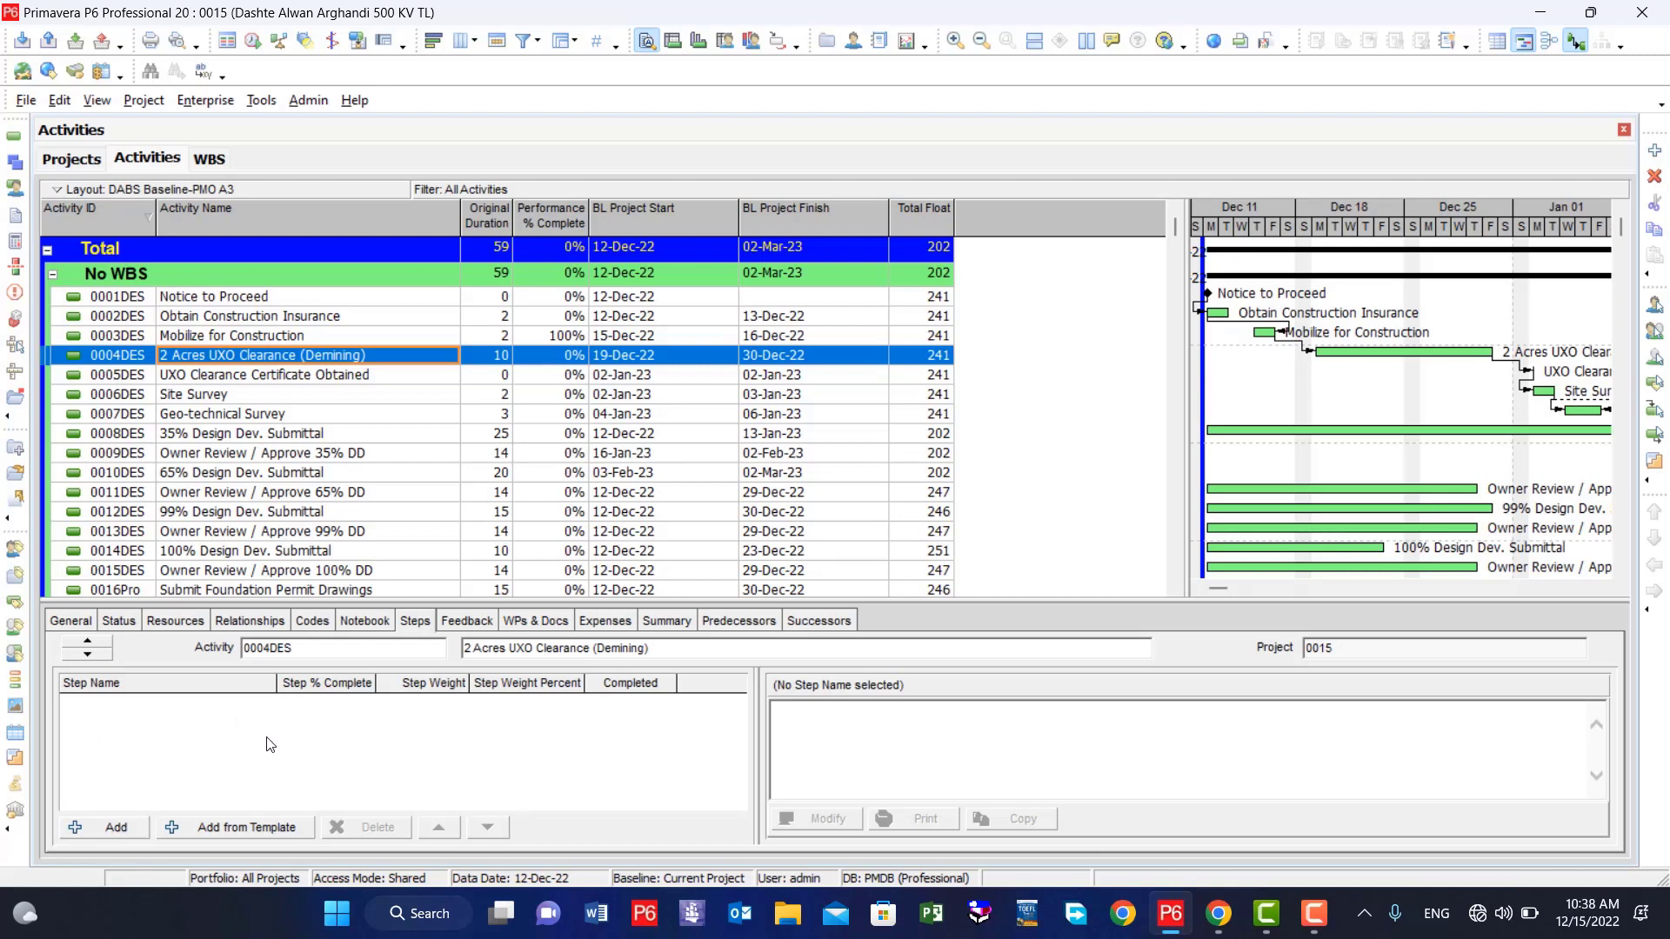
- Create a new enterprise activity step template named Proquirment
click(249, 831)
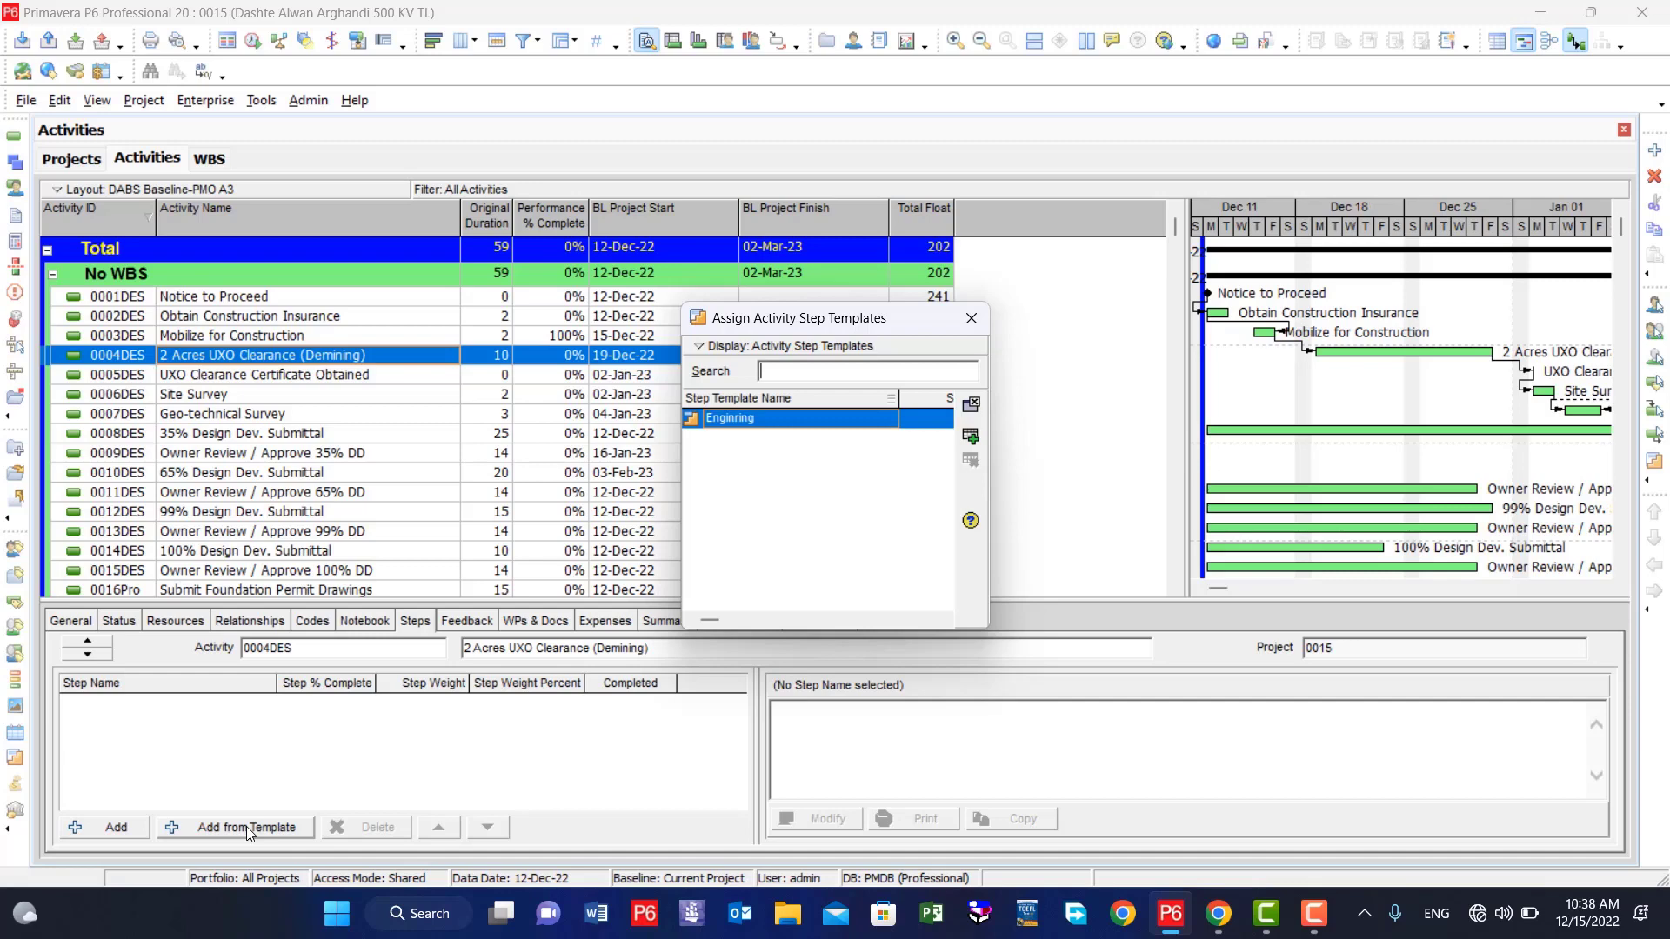
click(971, 318)
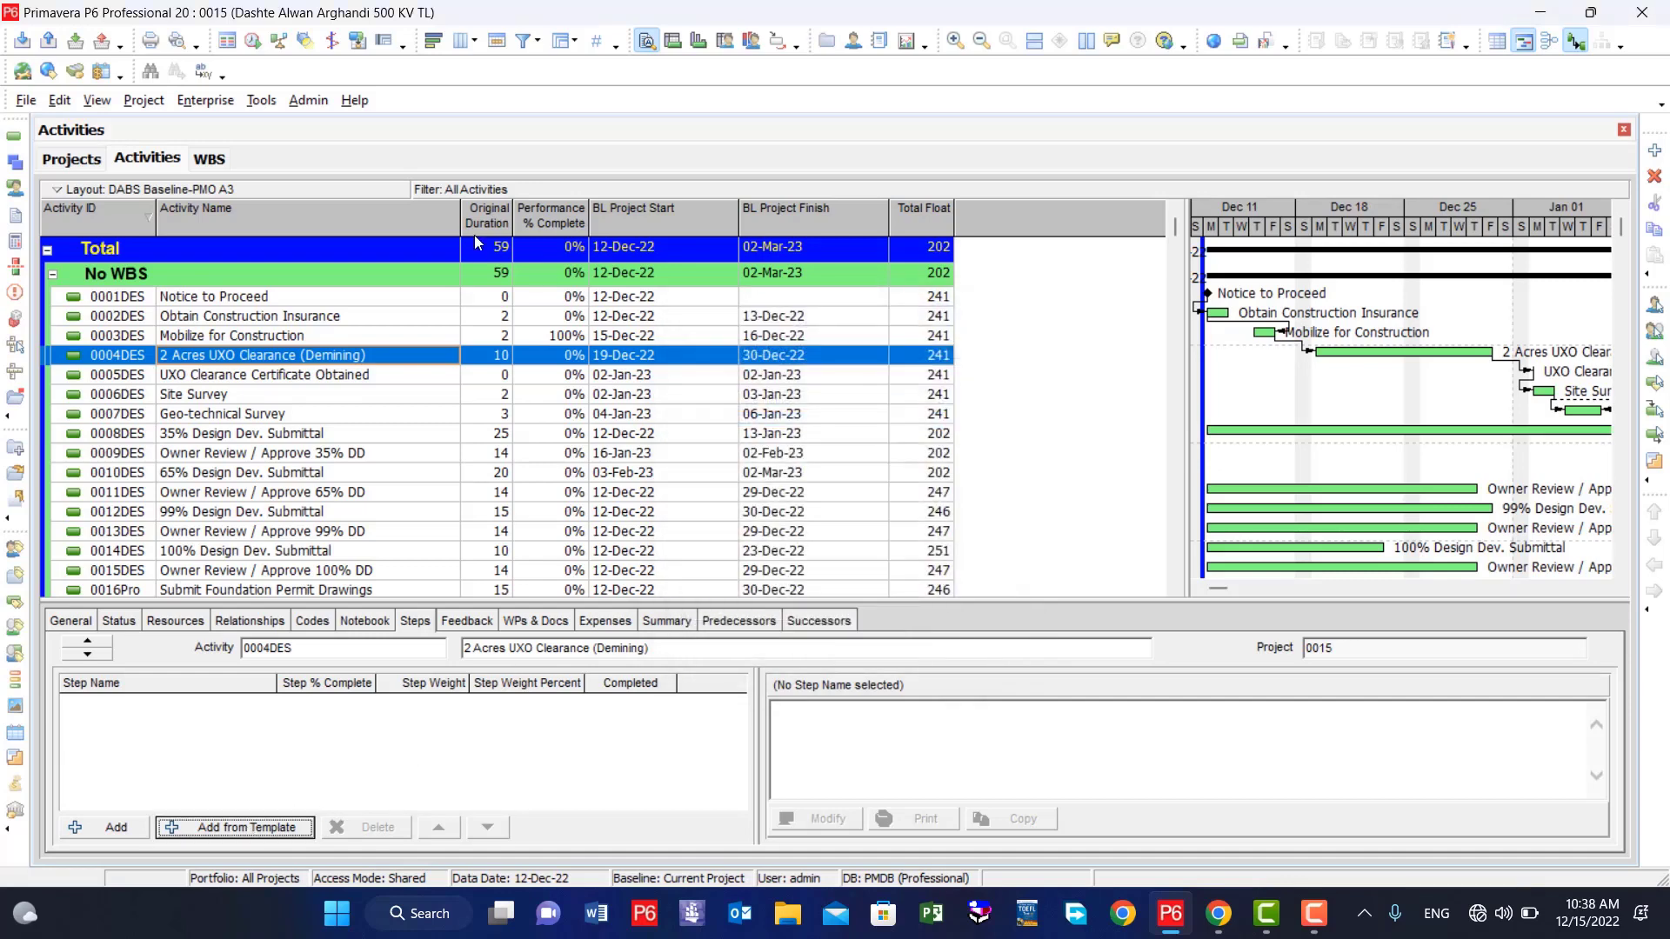
click(207, 102)
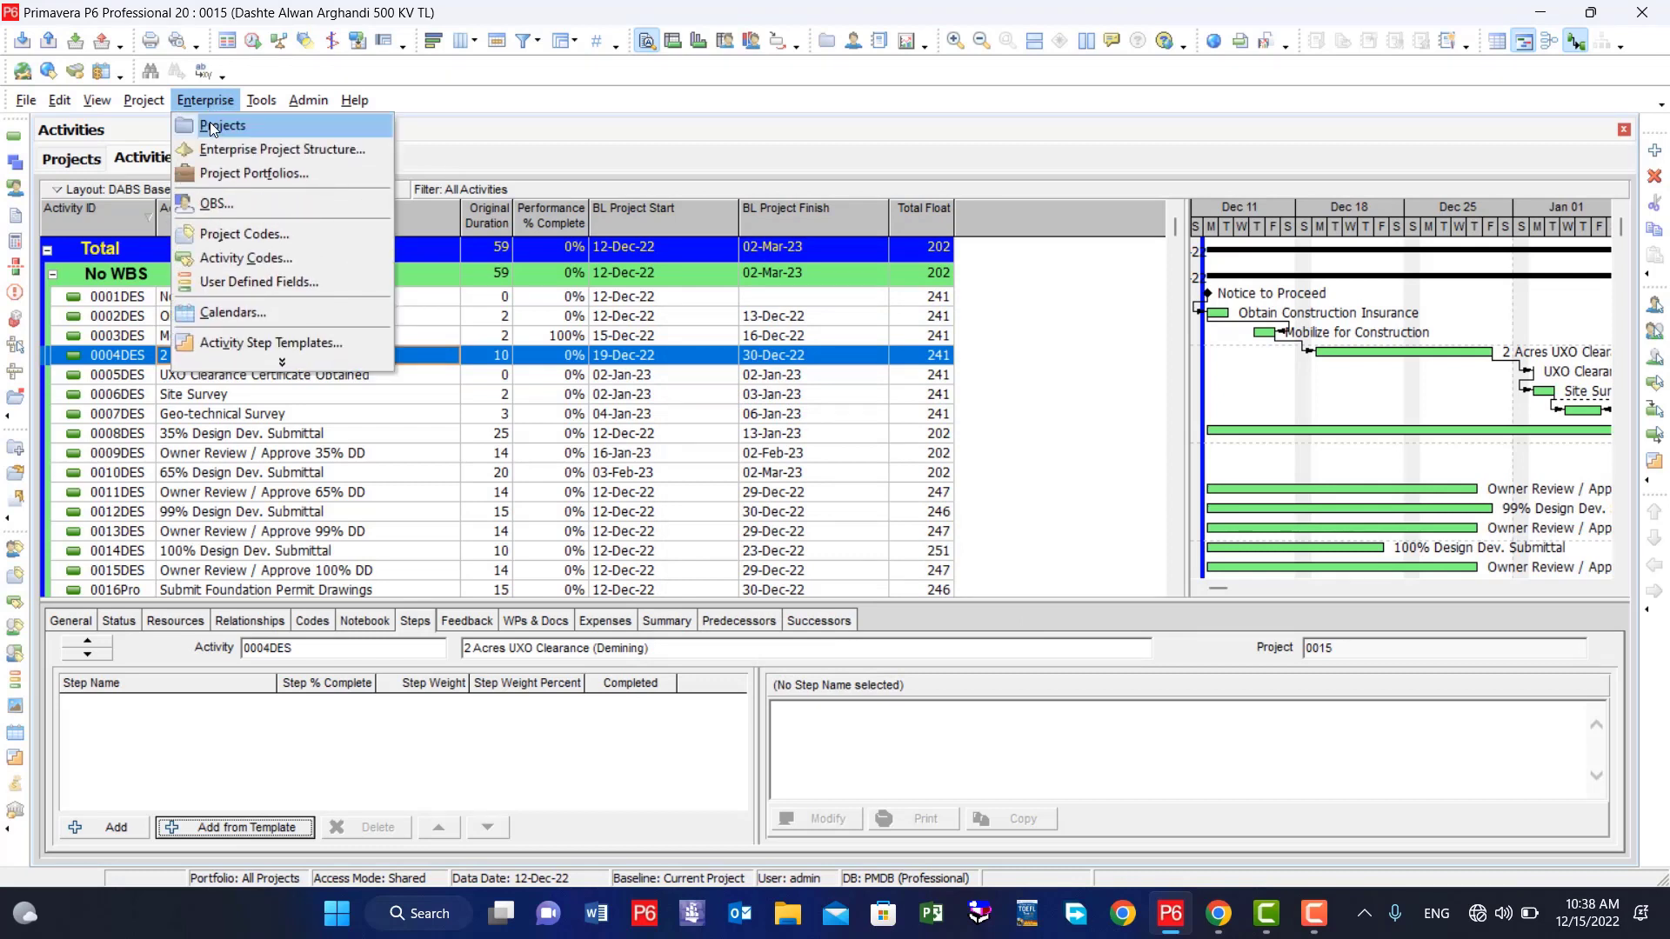
click(271, 342)
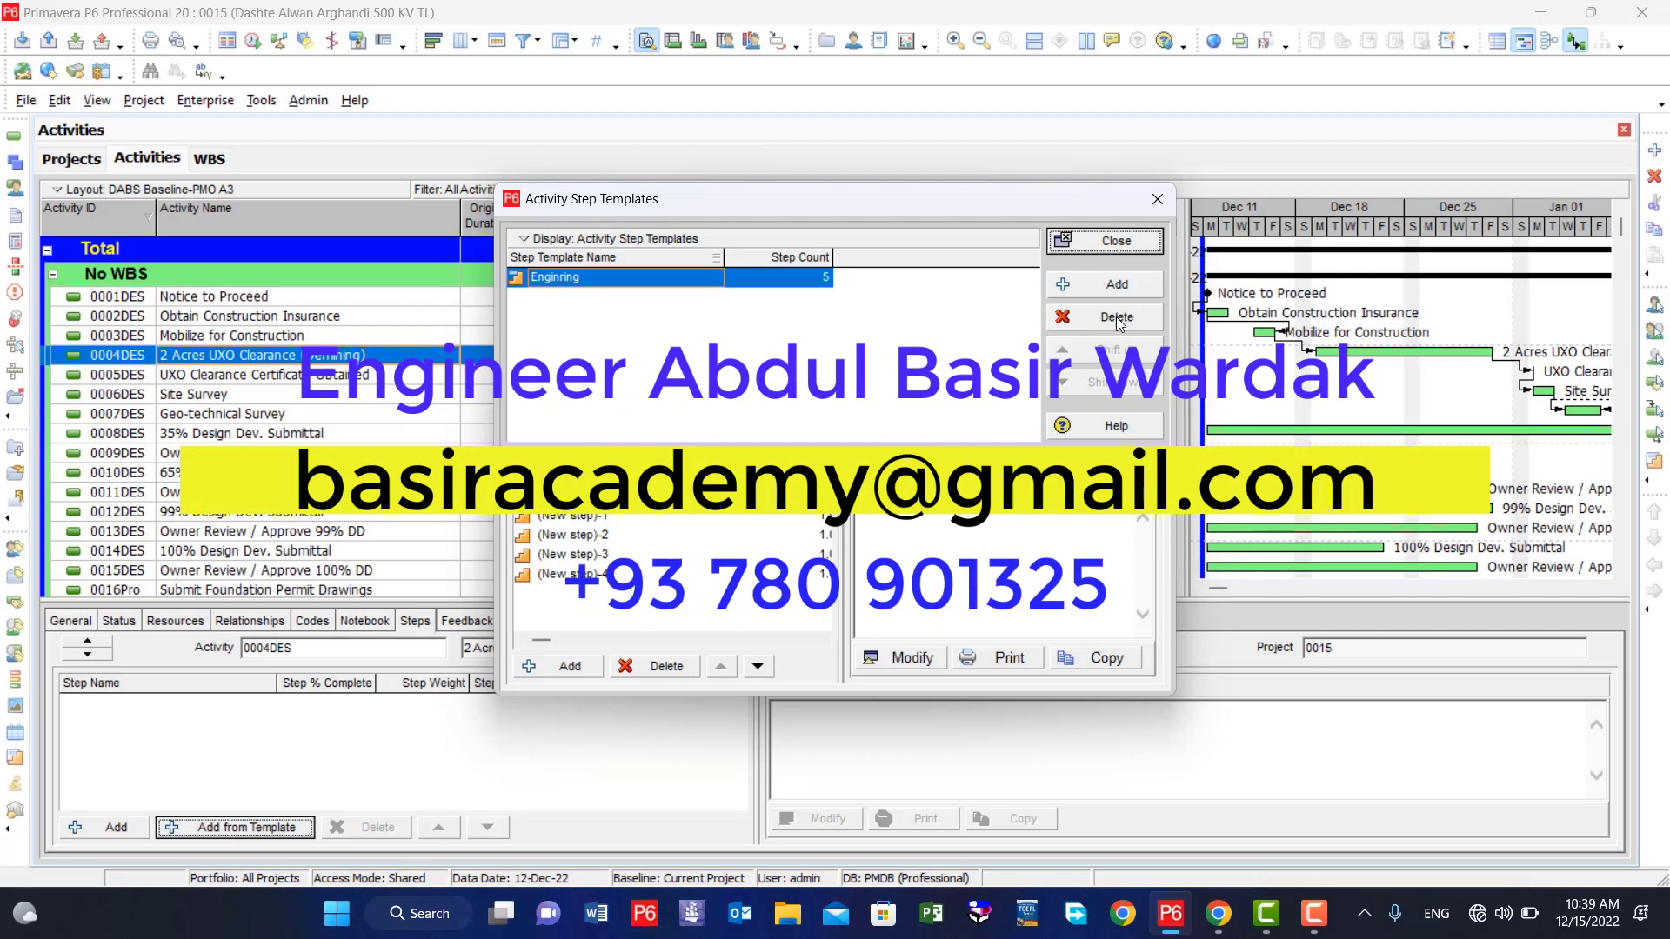
click(1101, 289)
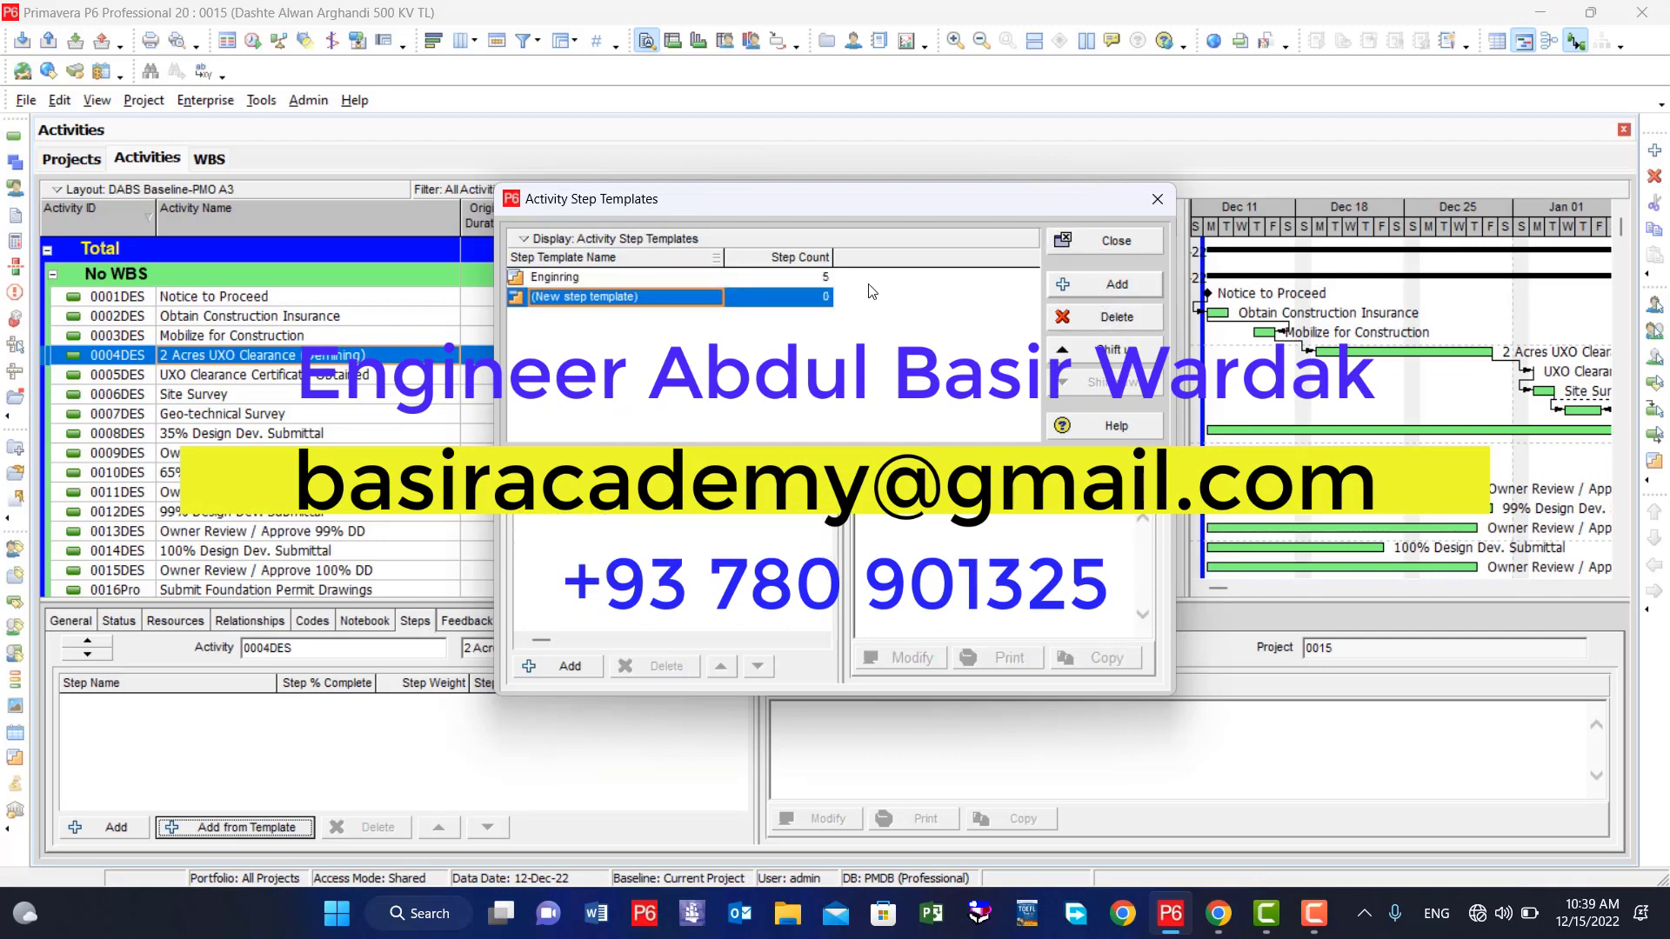
click(669, 300)
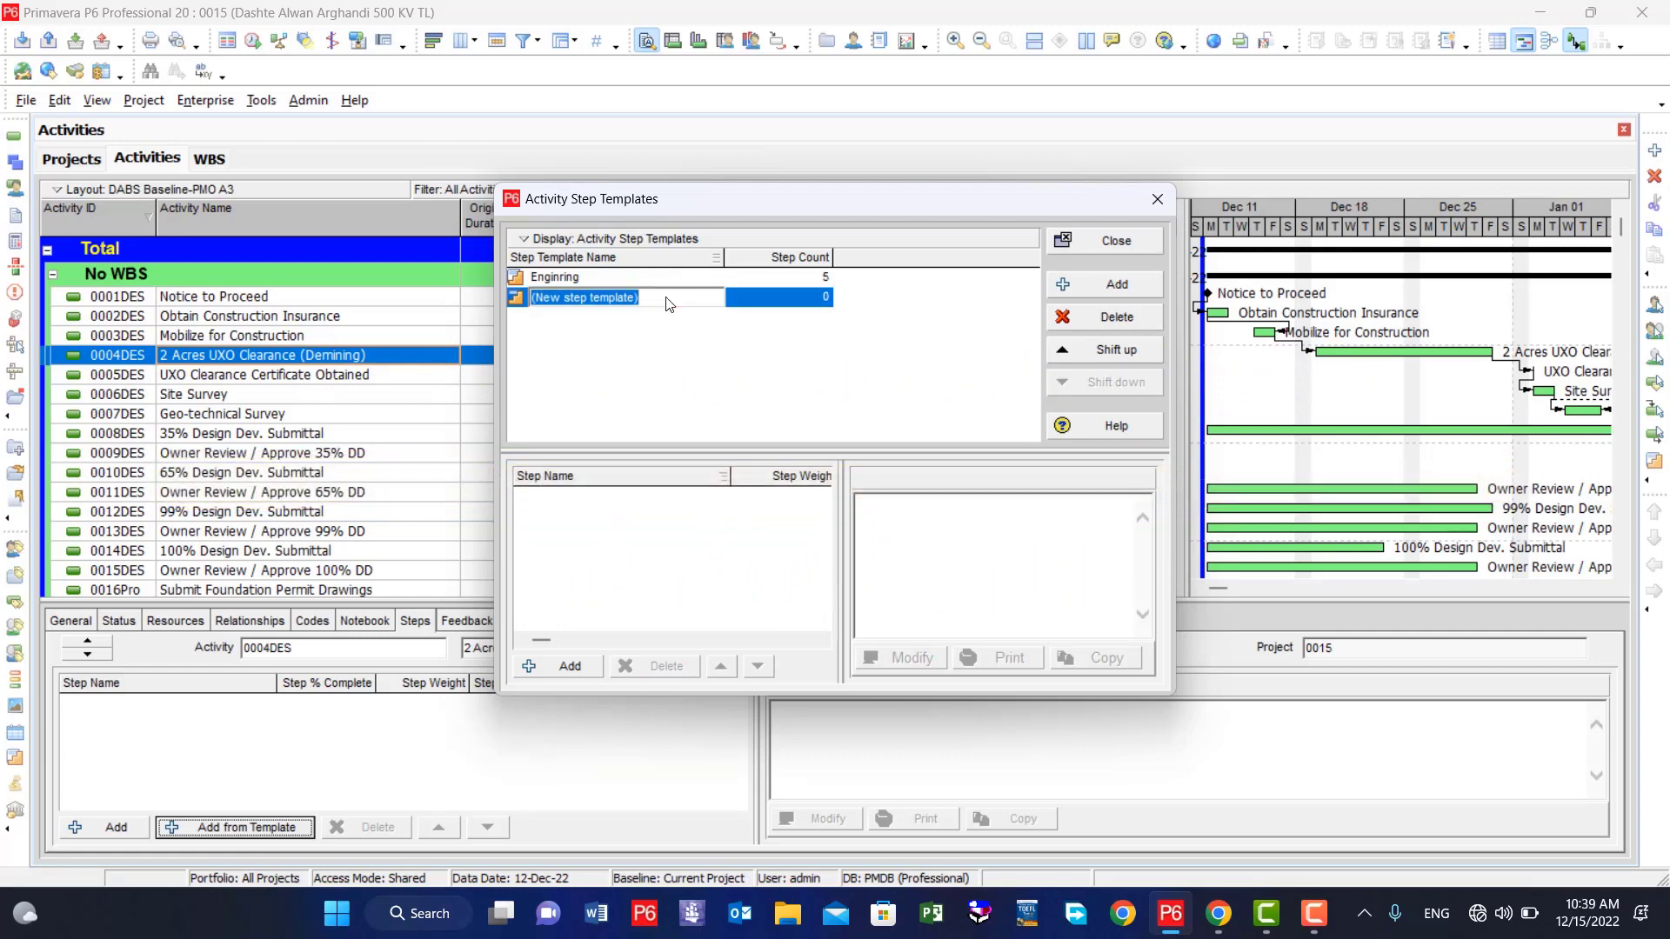
text(Pro)
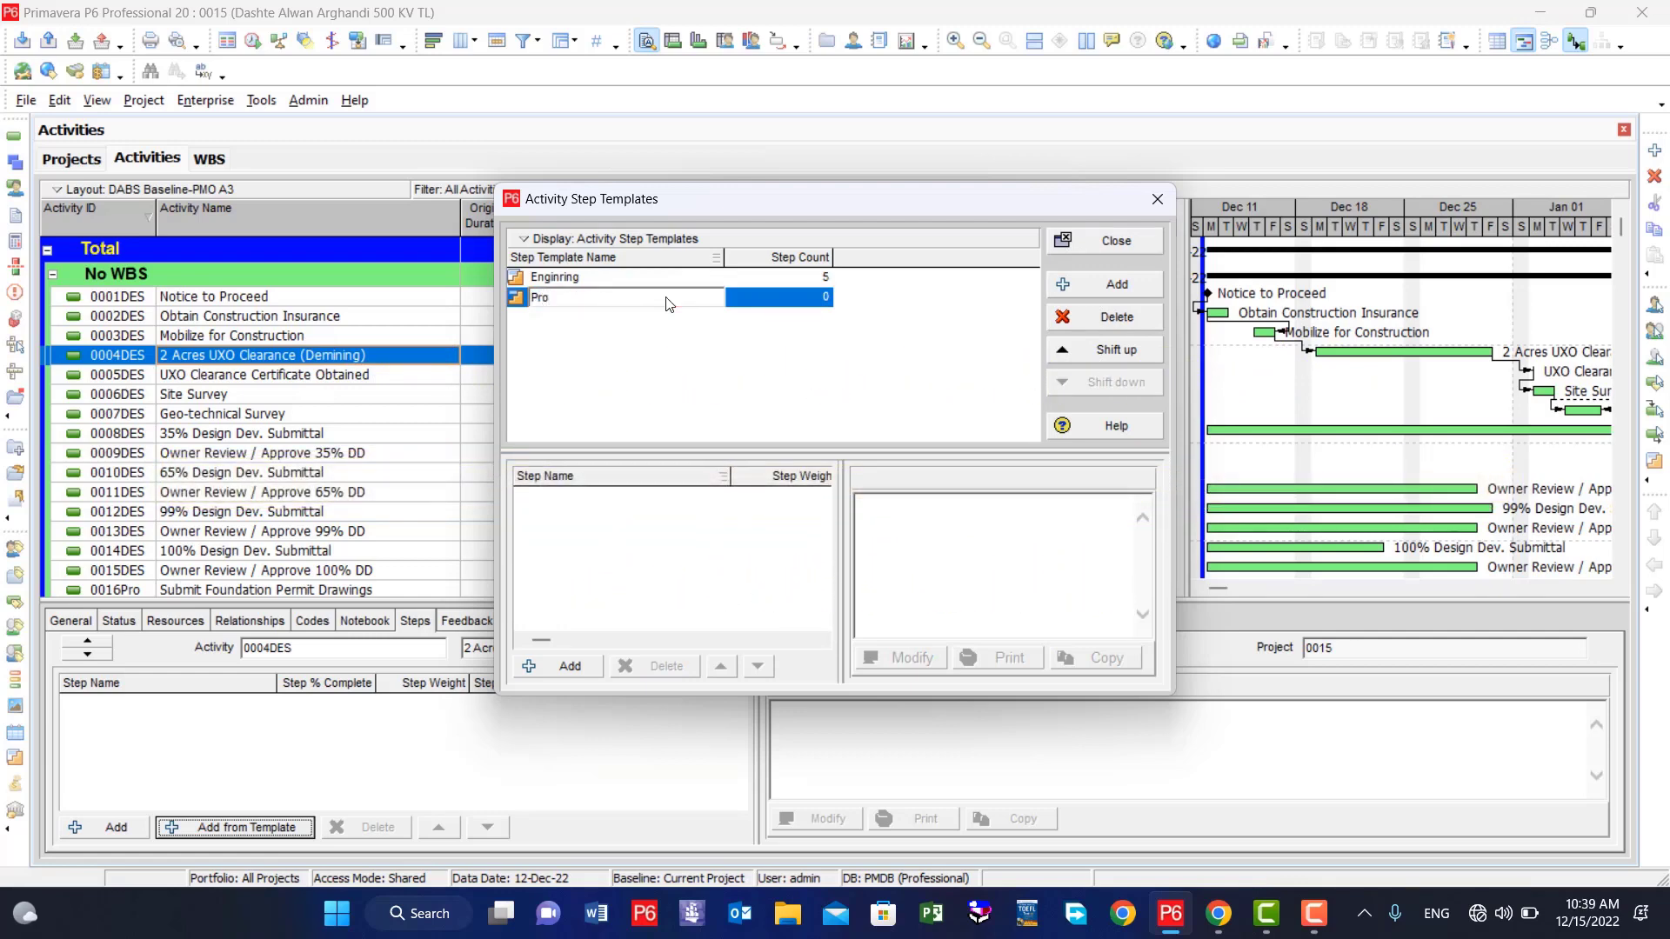
text(quirment)
key(Return)
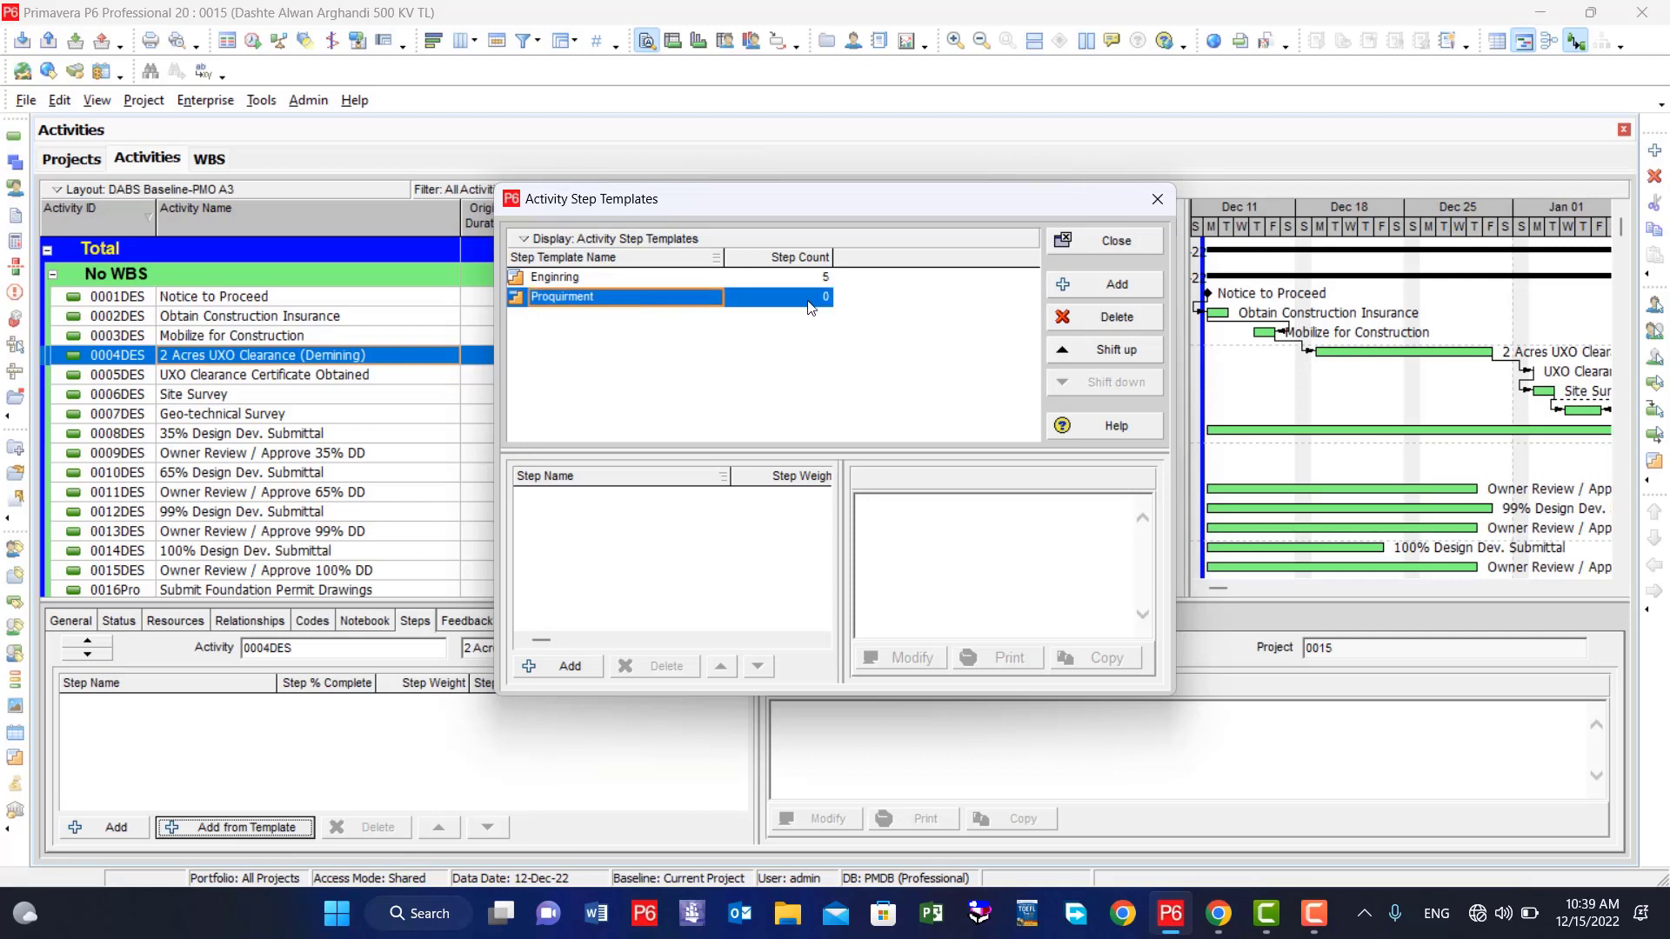
- Add five new steps with default names to the Proquirment step template and close the template manager
click(809, 306)
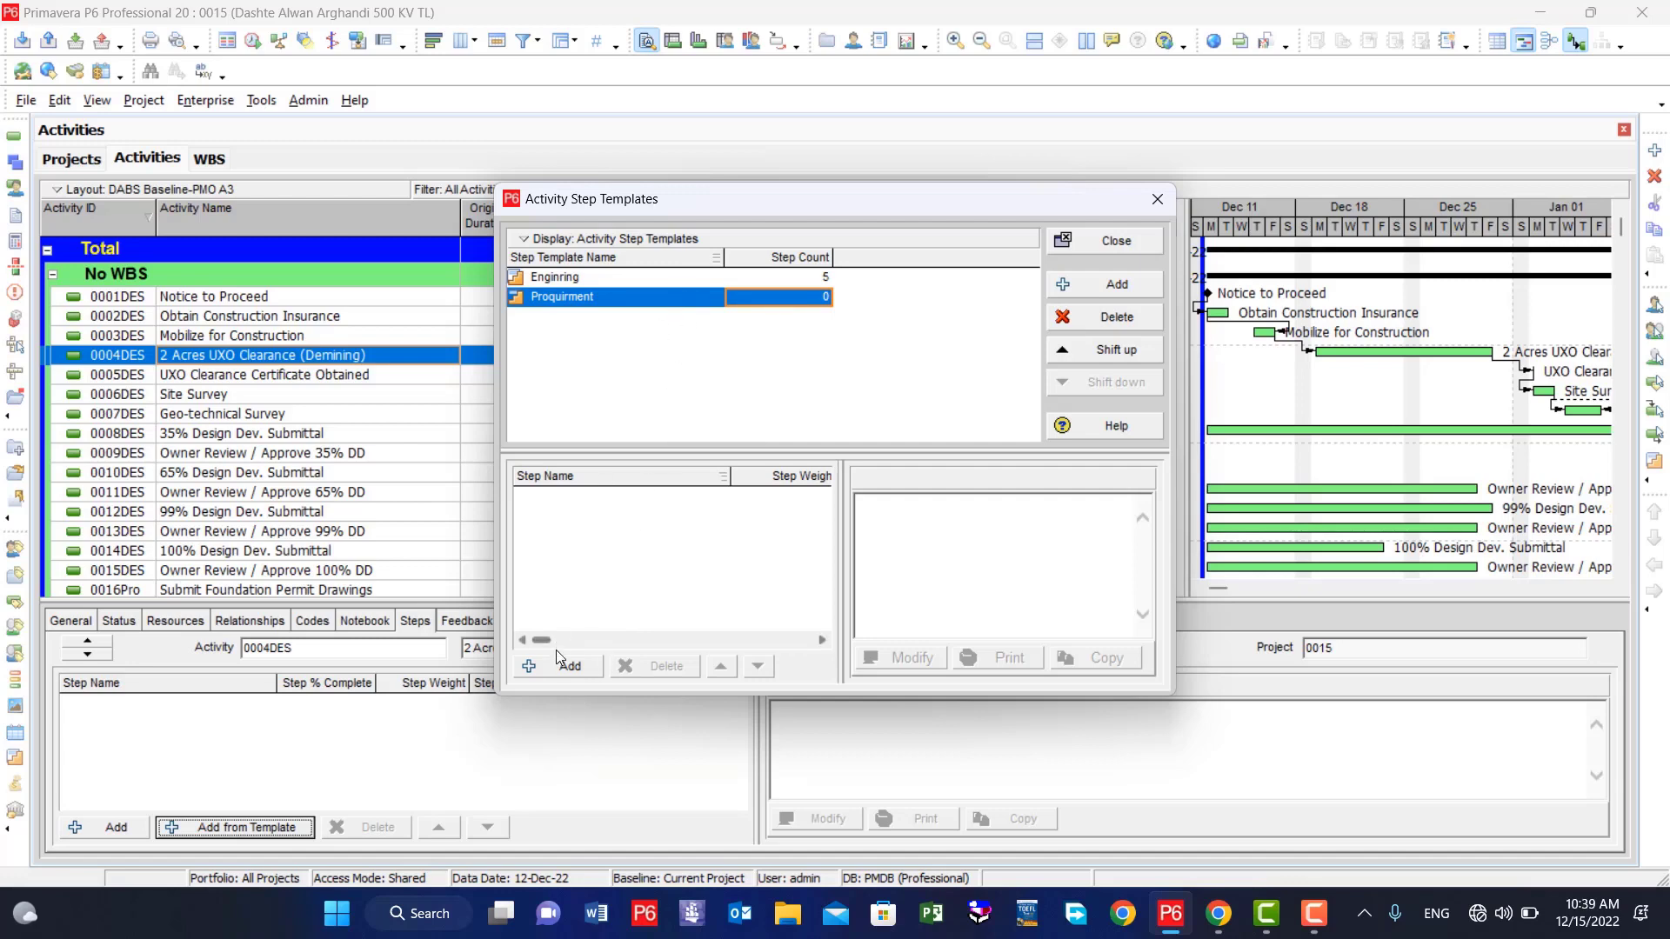
click(570, 667)
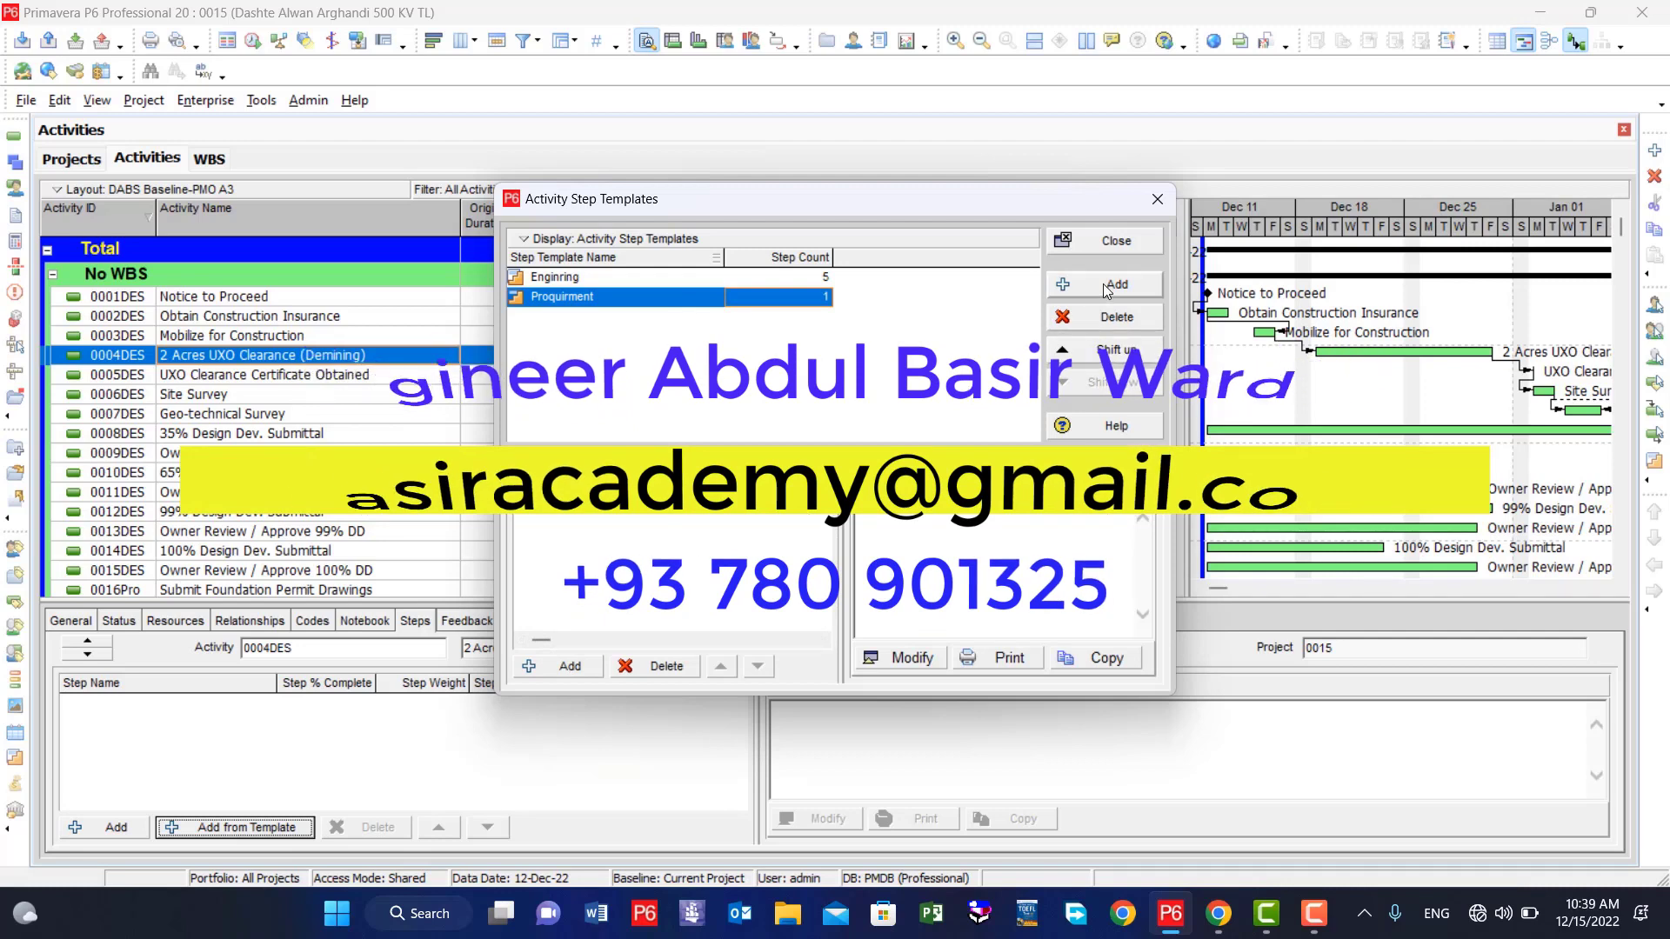
click(635, 298)
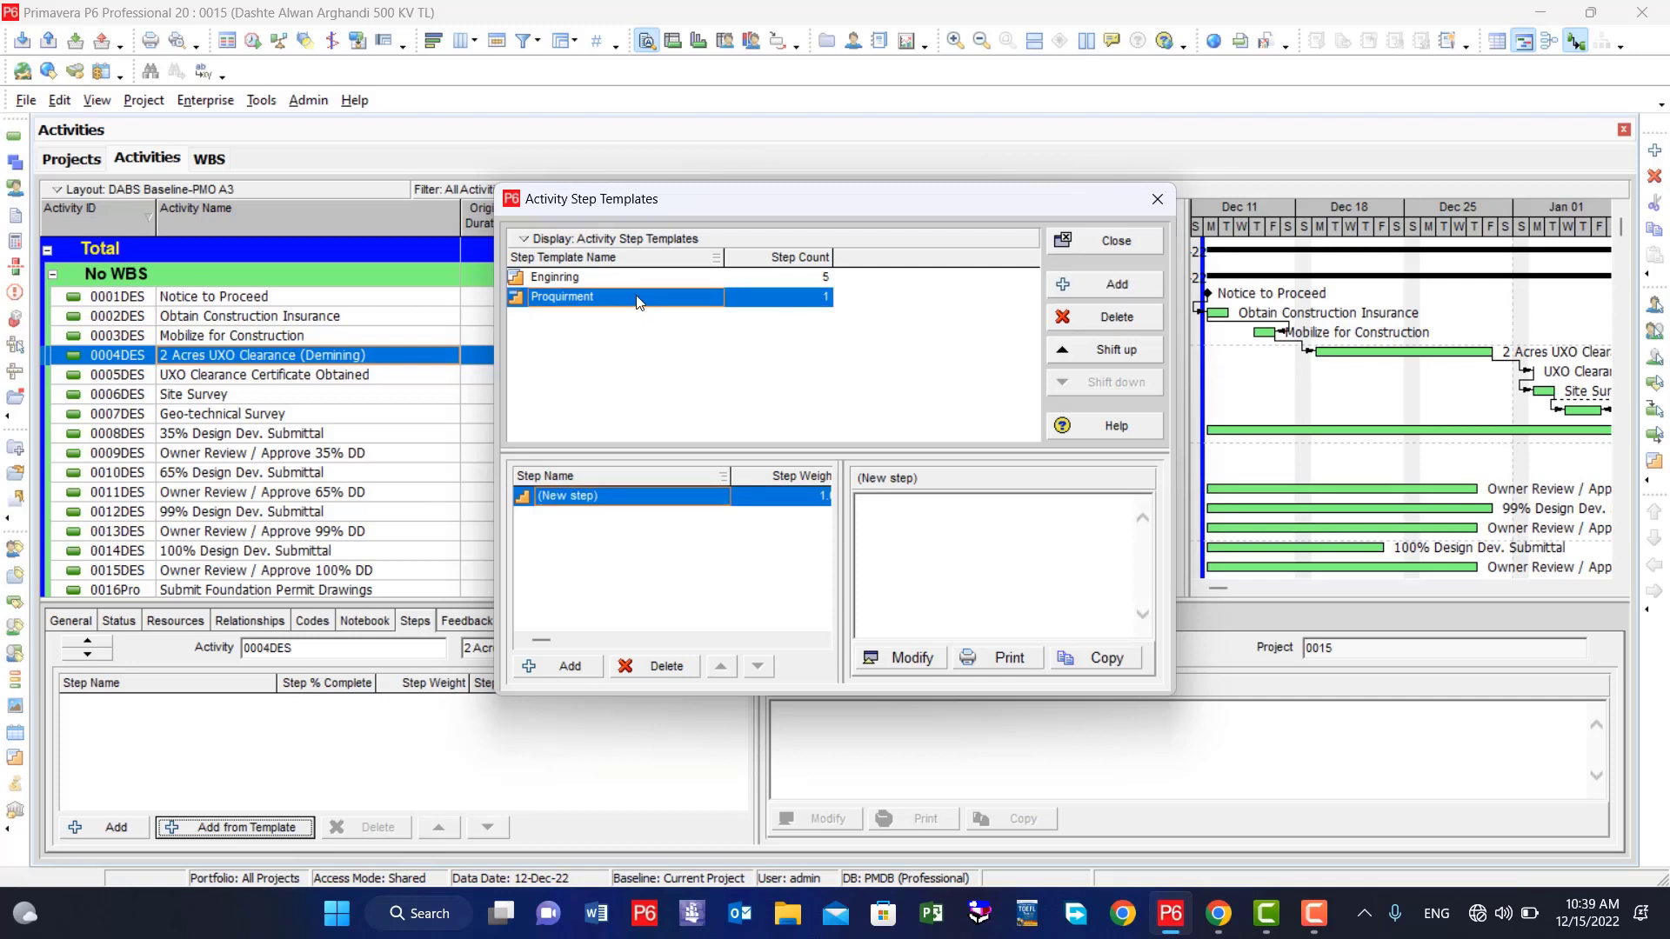
click(639, 302)
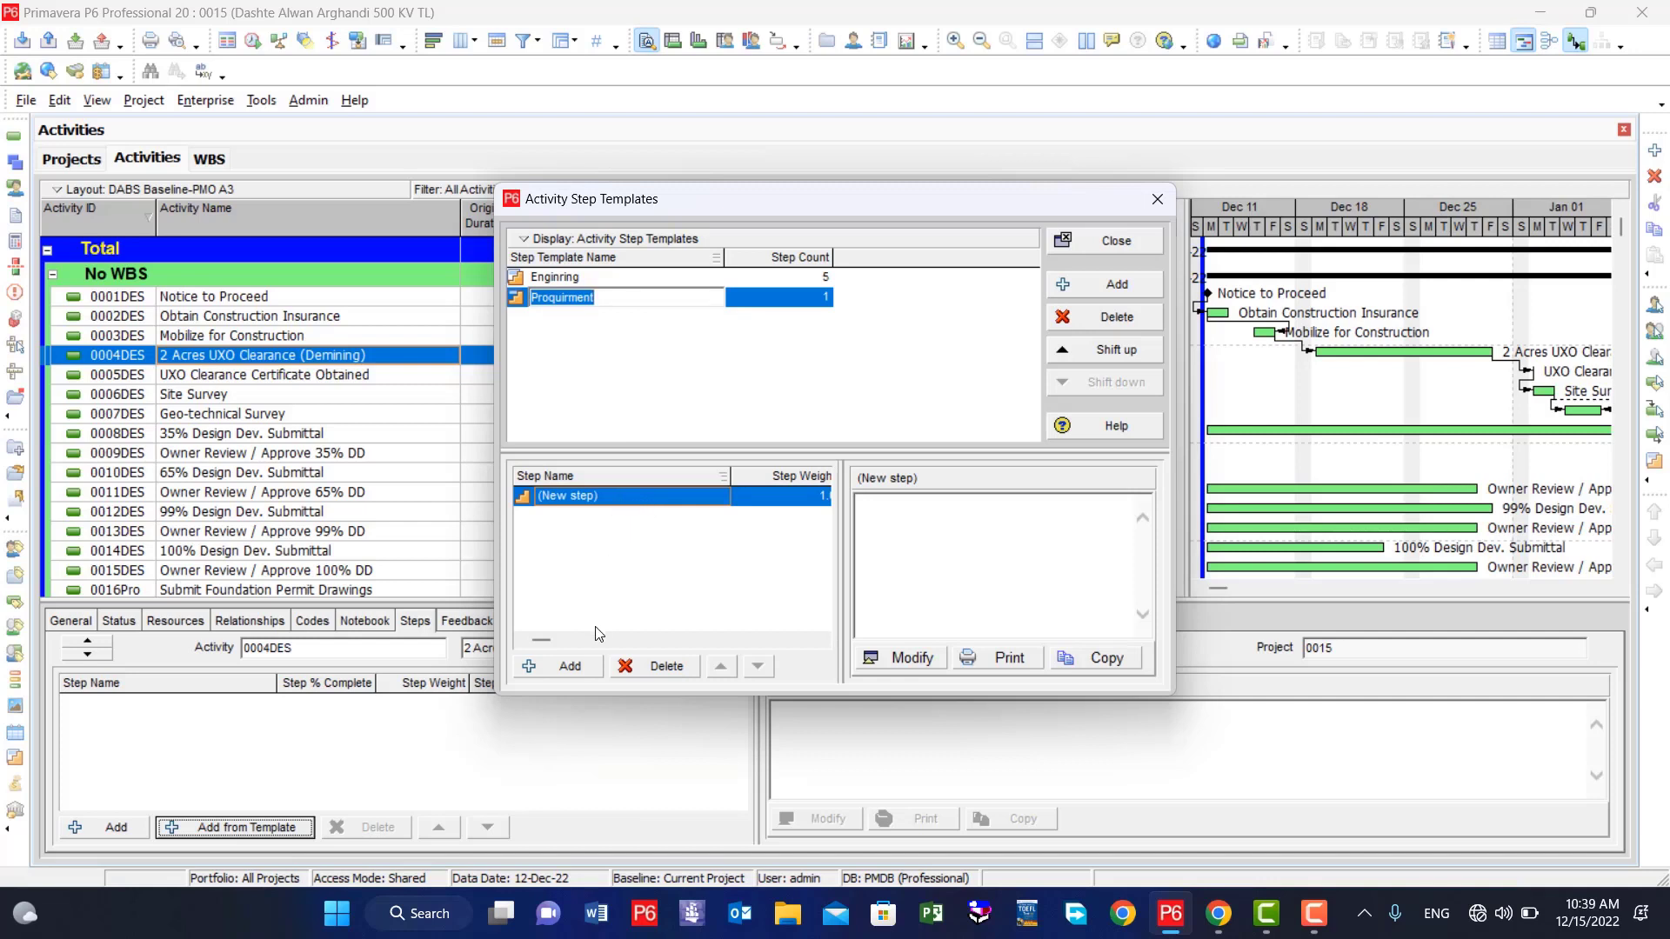
click(561, 670)
click(561, 670)
click(561, 670)
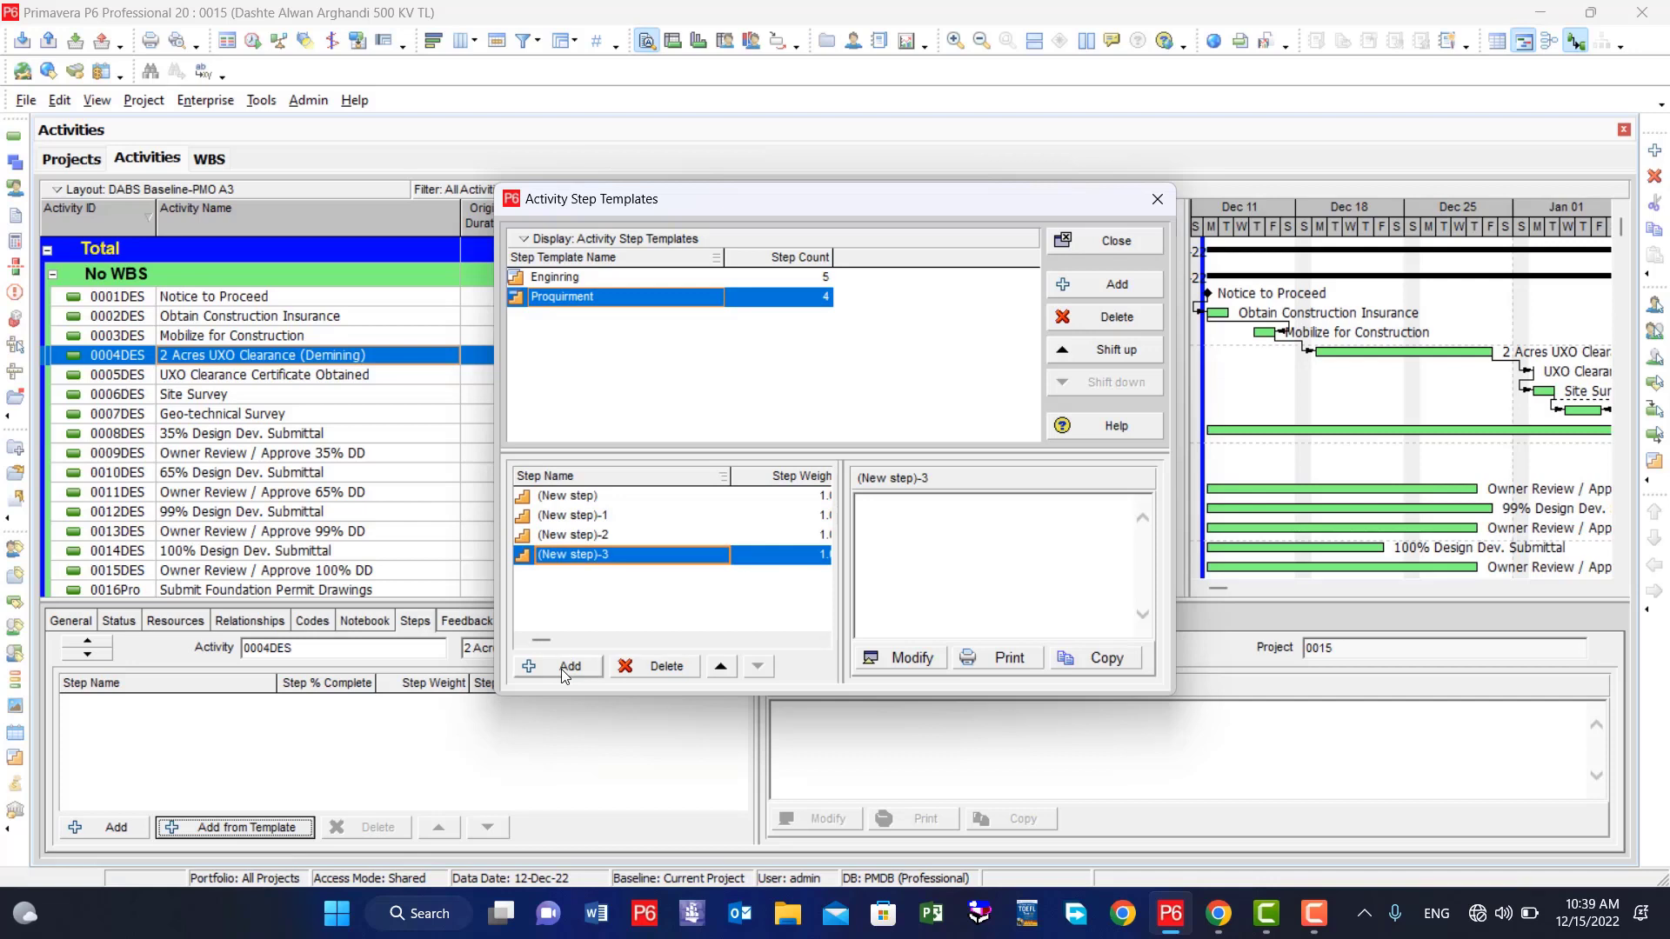
click(561, 670)
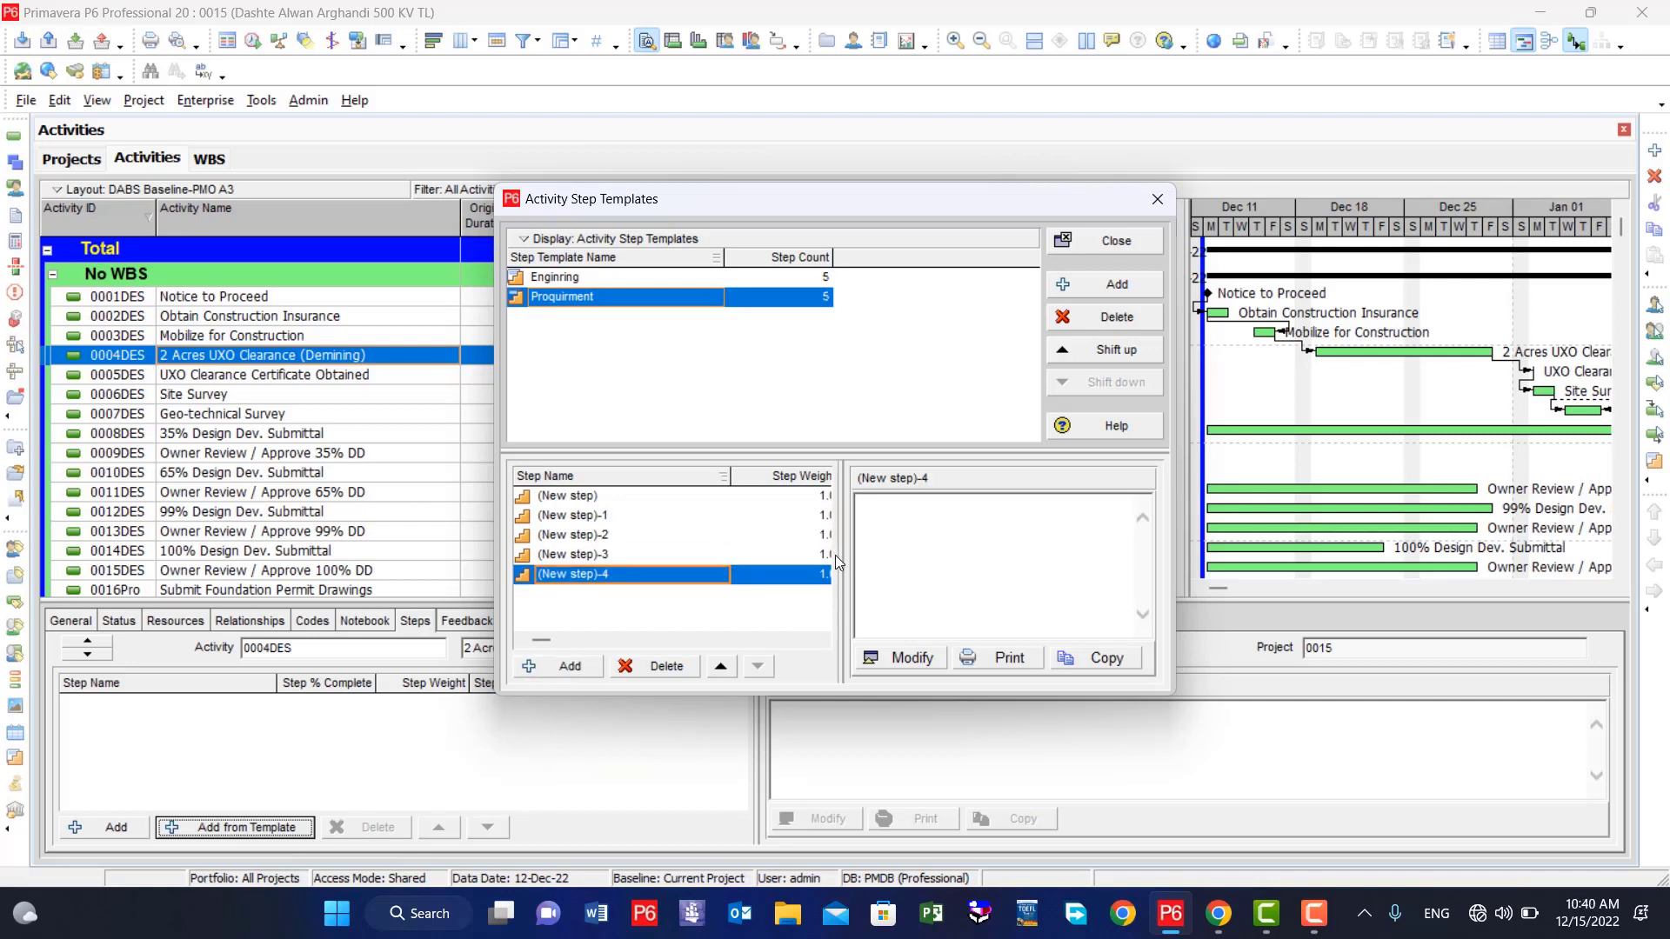
drag(837, 555, 1011, 543)
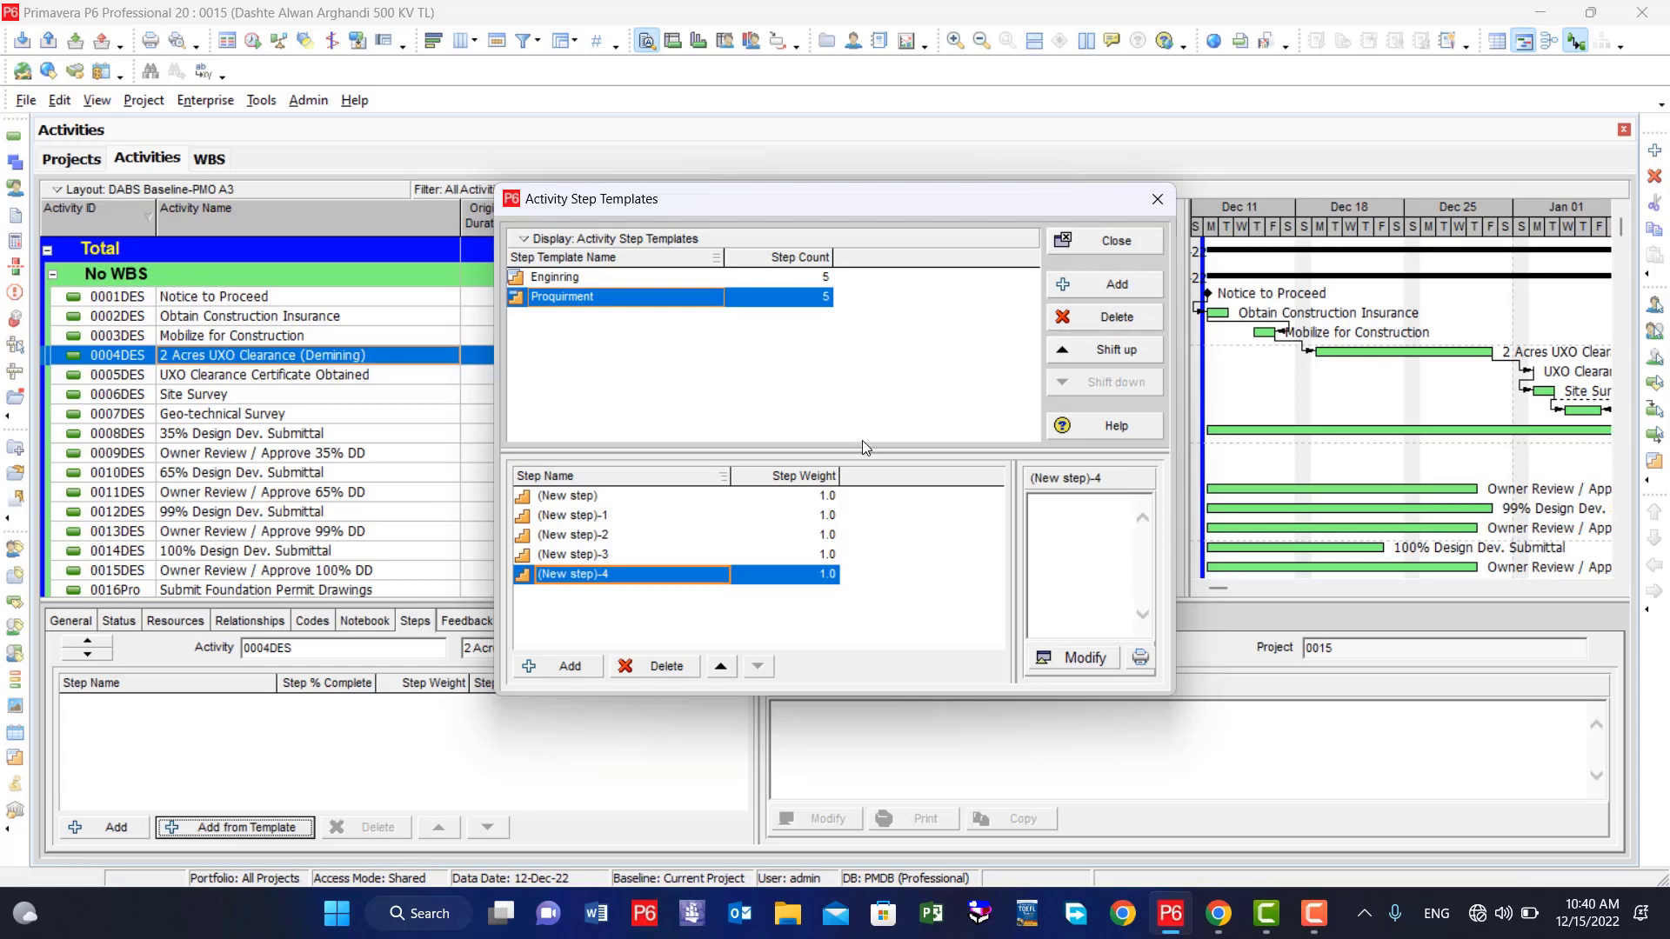
click(1114, 247)
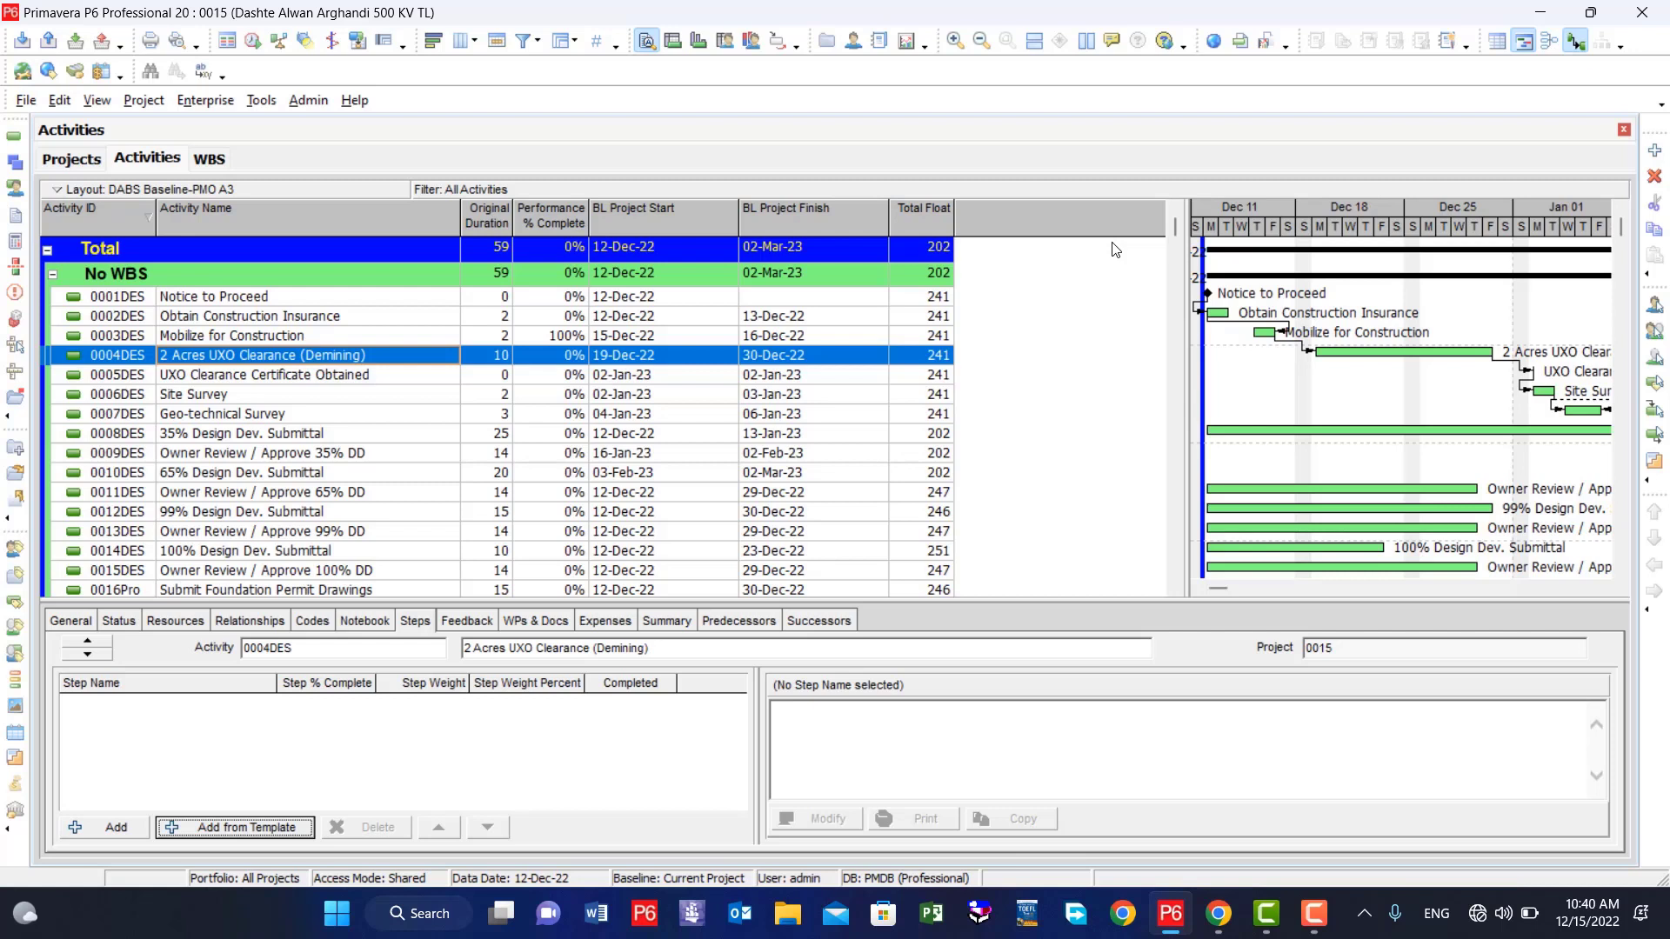
- Assign the steps of the Proquirment template to activity 0006DES, Site Survey
click(242, 398)
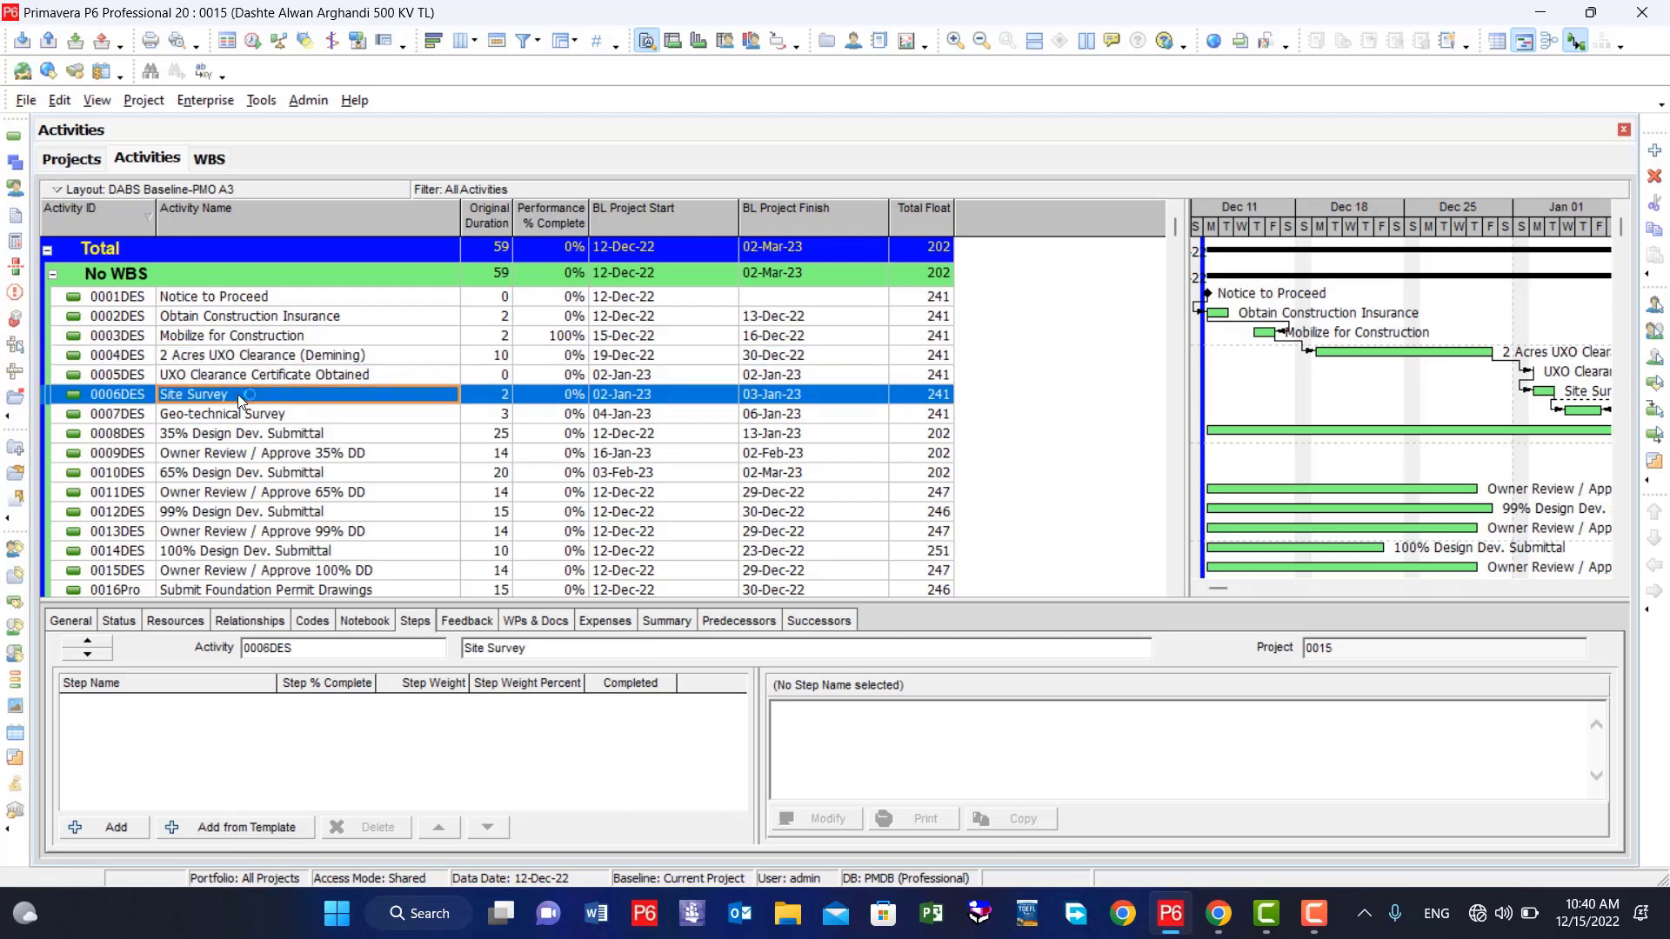
click(244, 827)
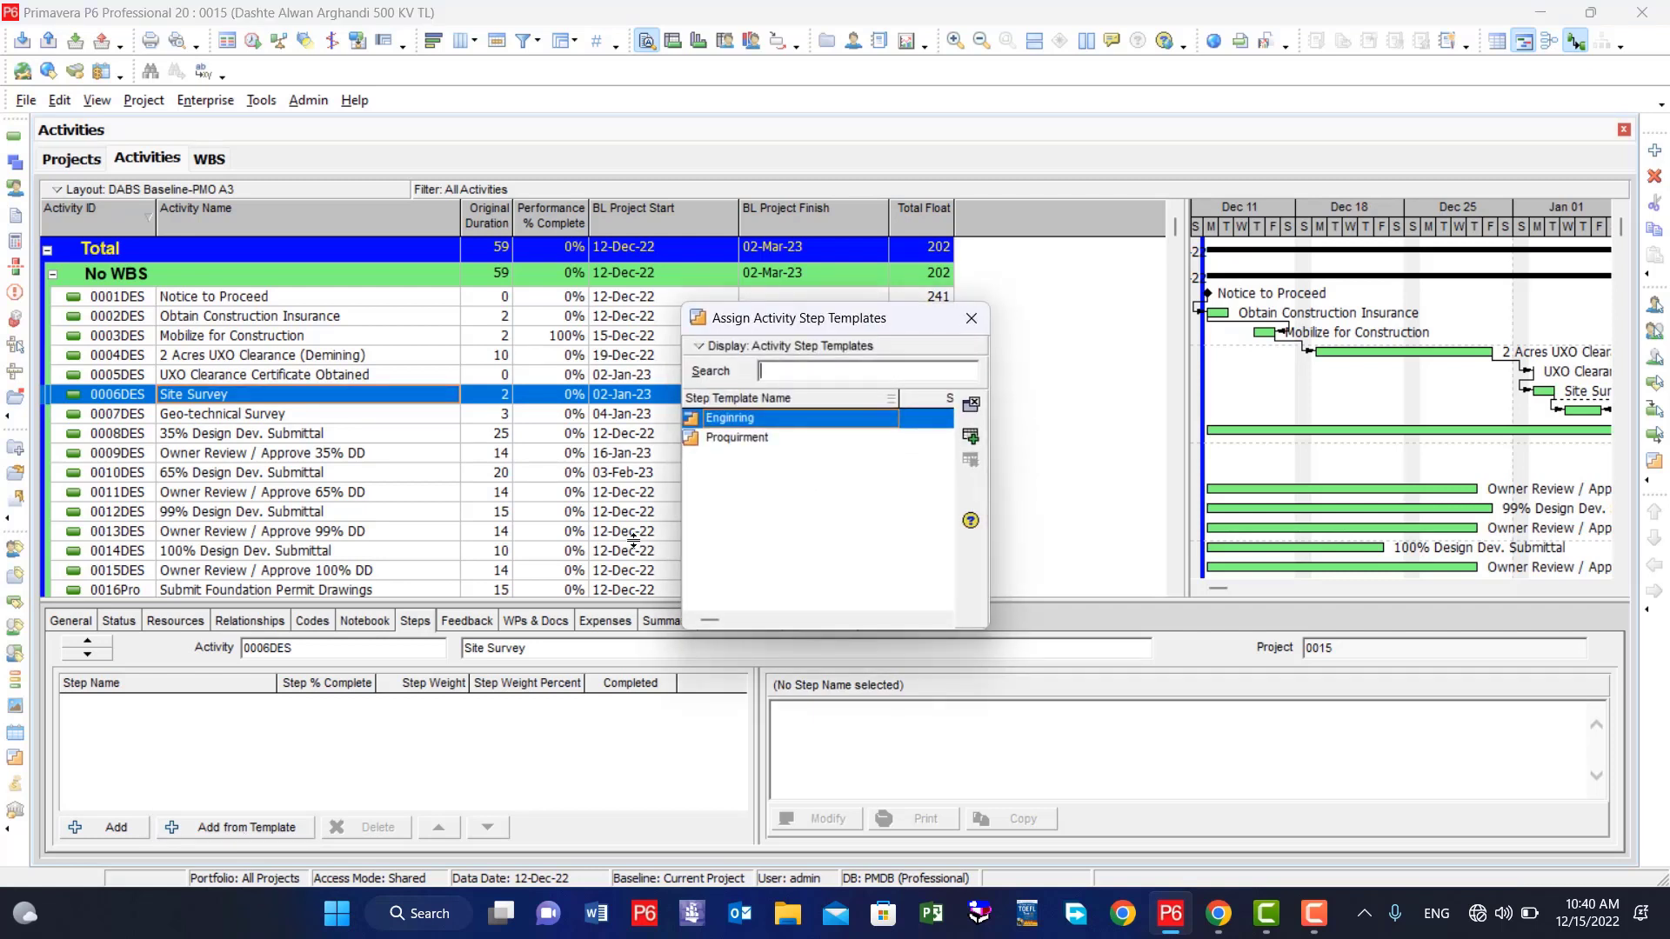
click(747, 439)
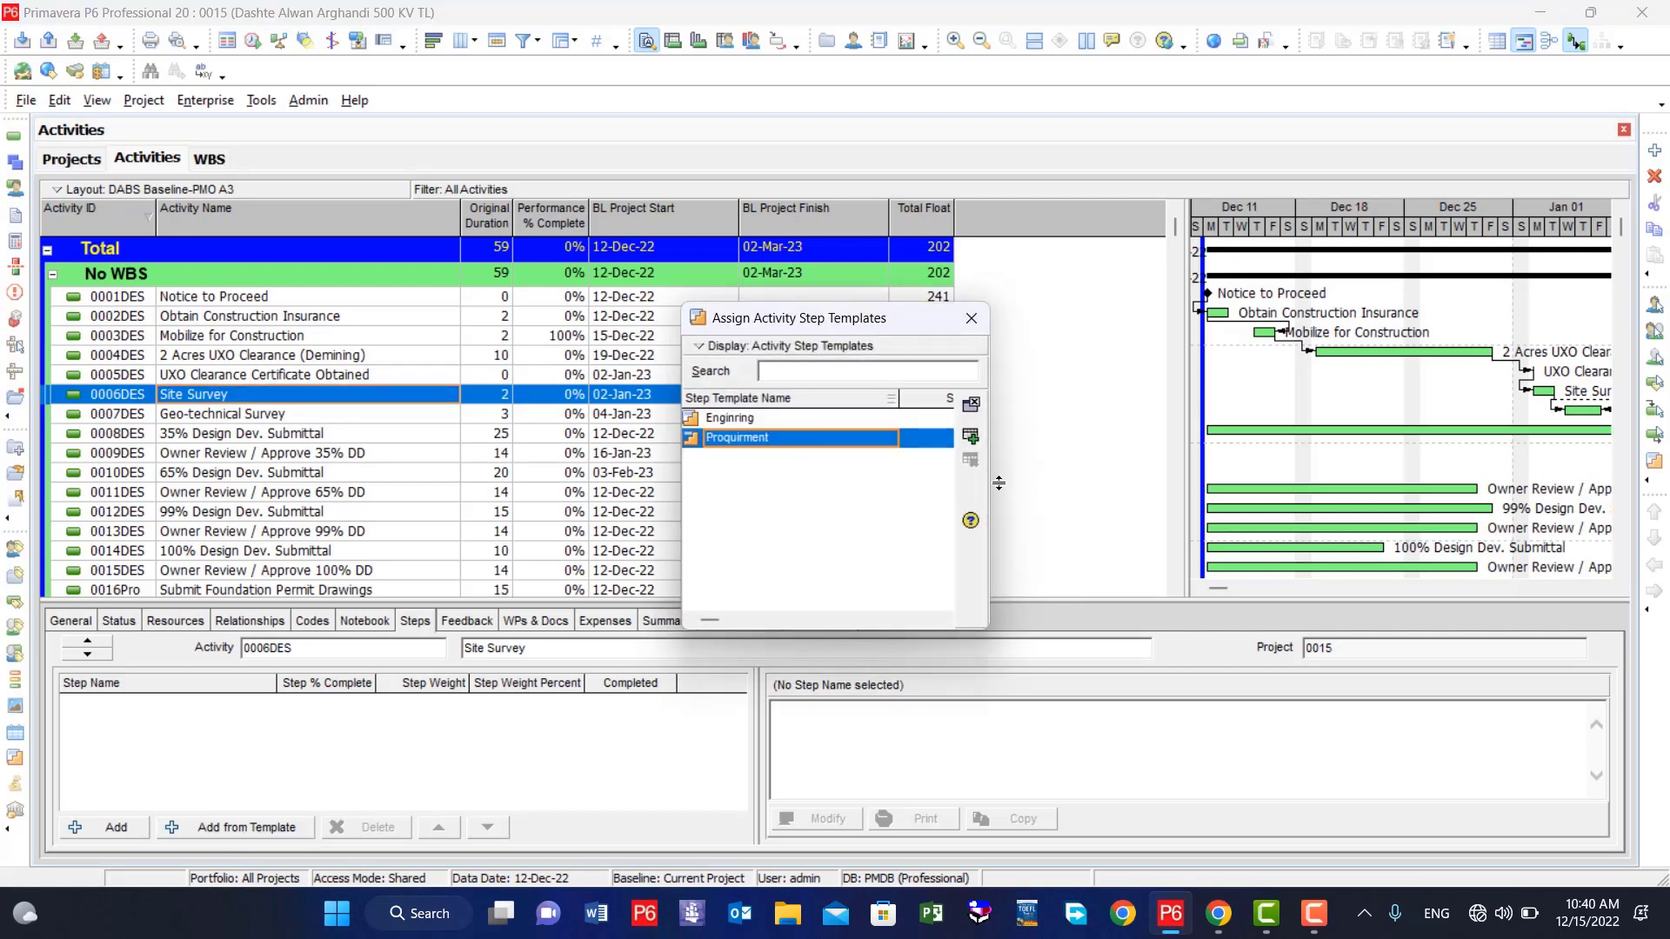
click(971, 436)
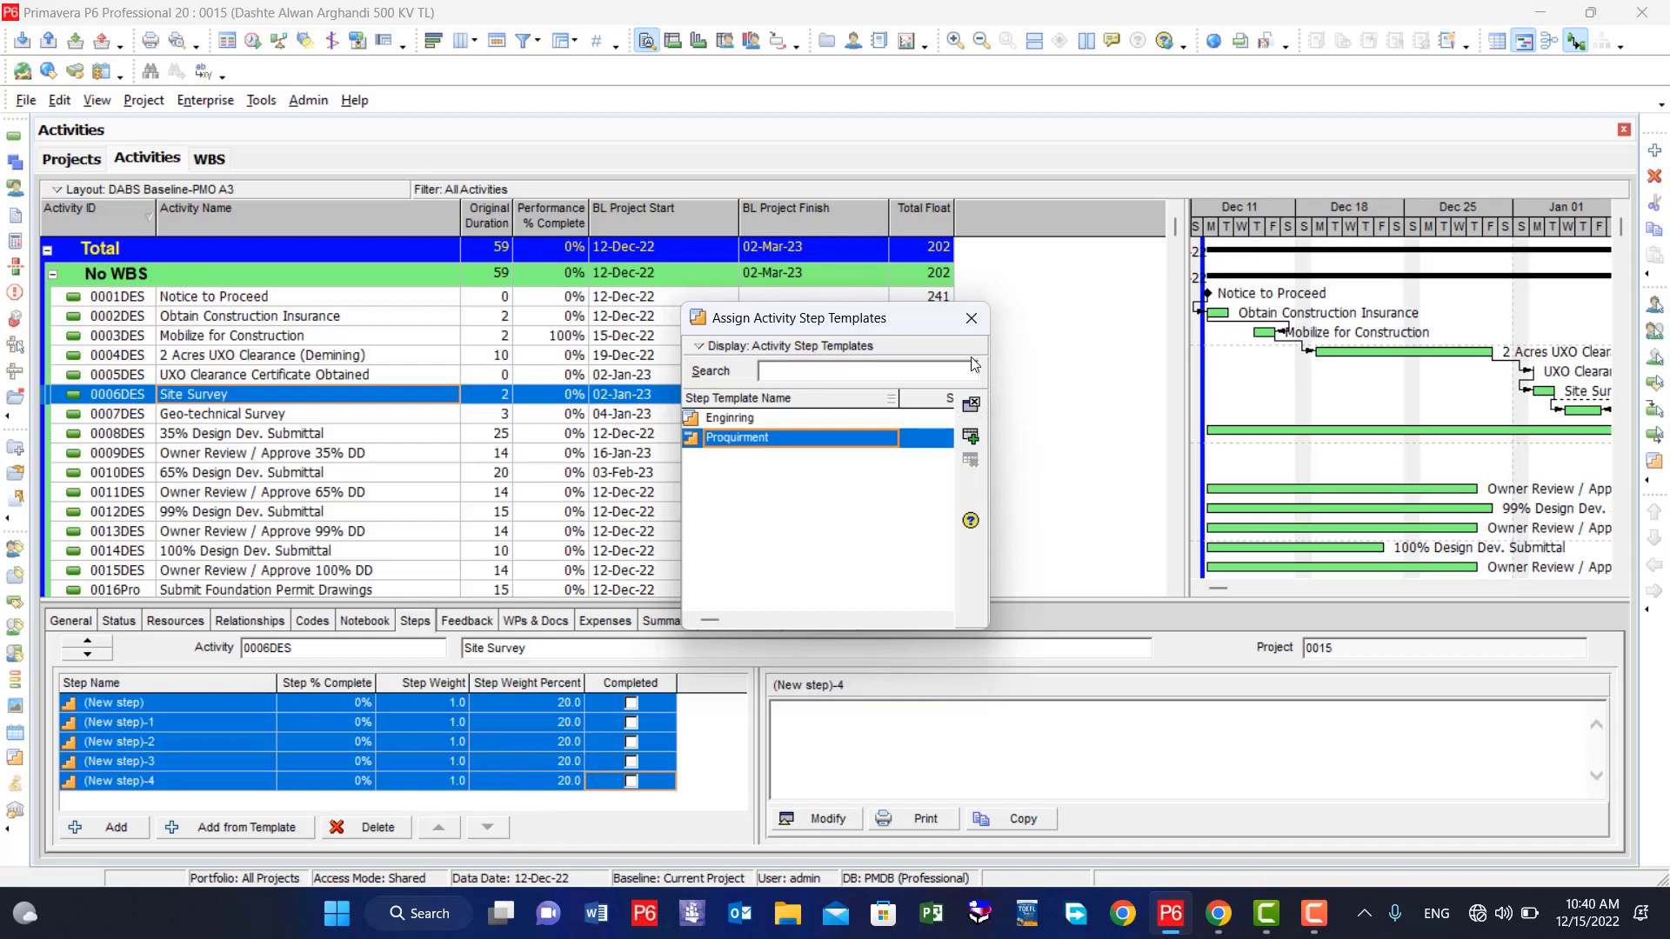
click(970, 321)
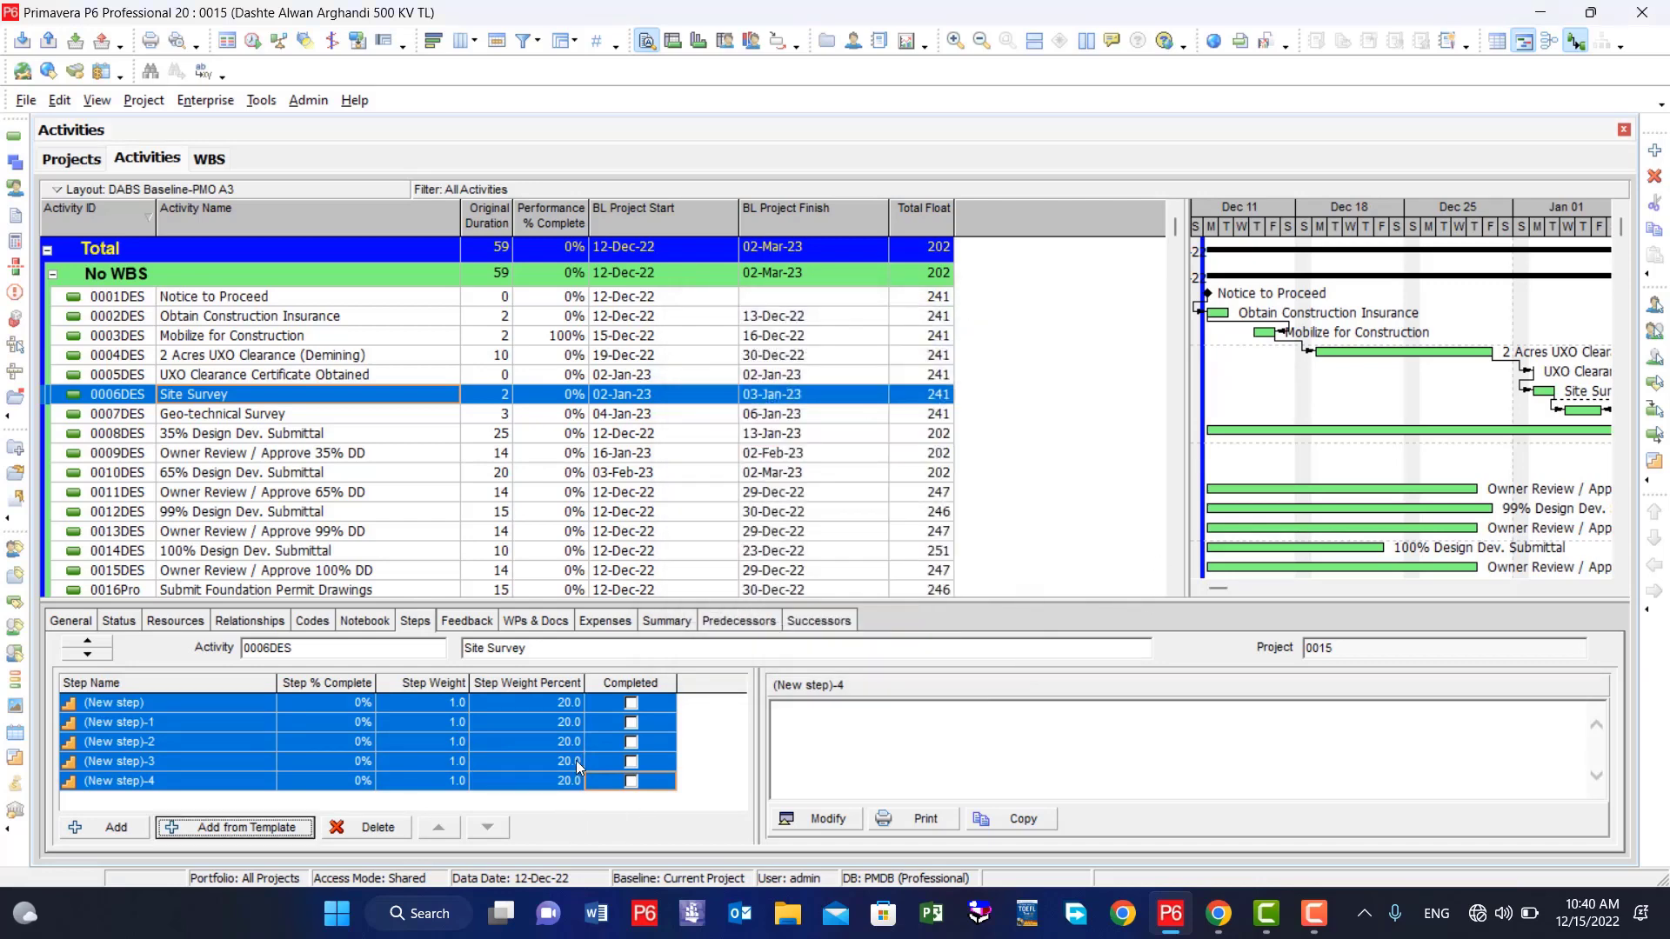
click(556, 721)
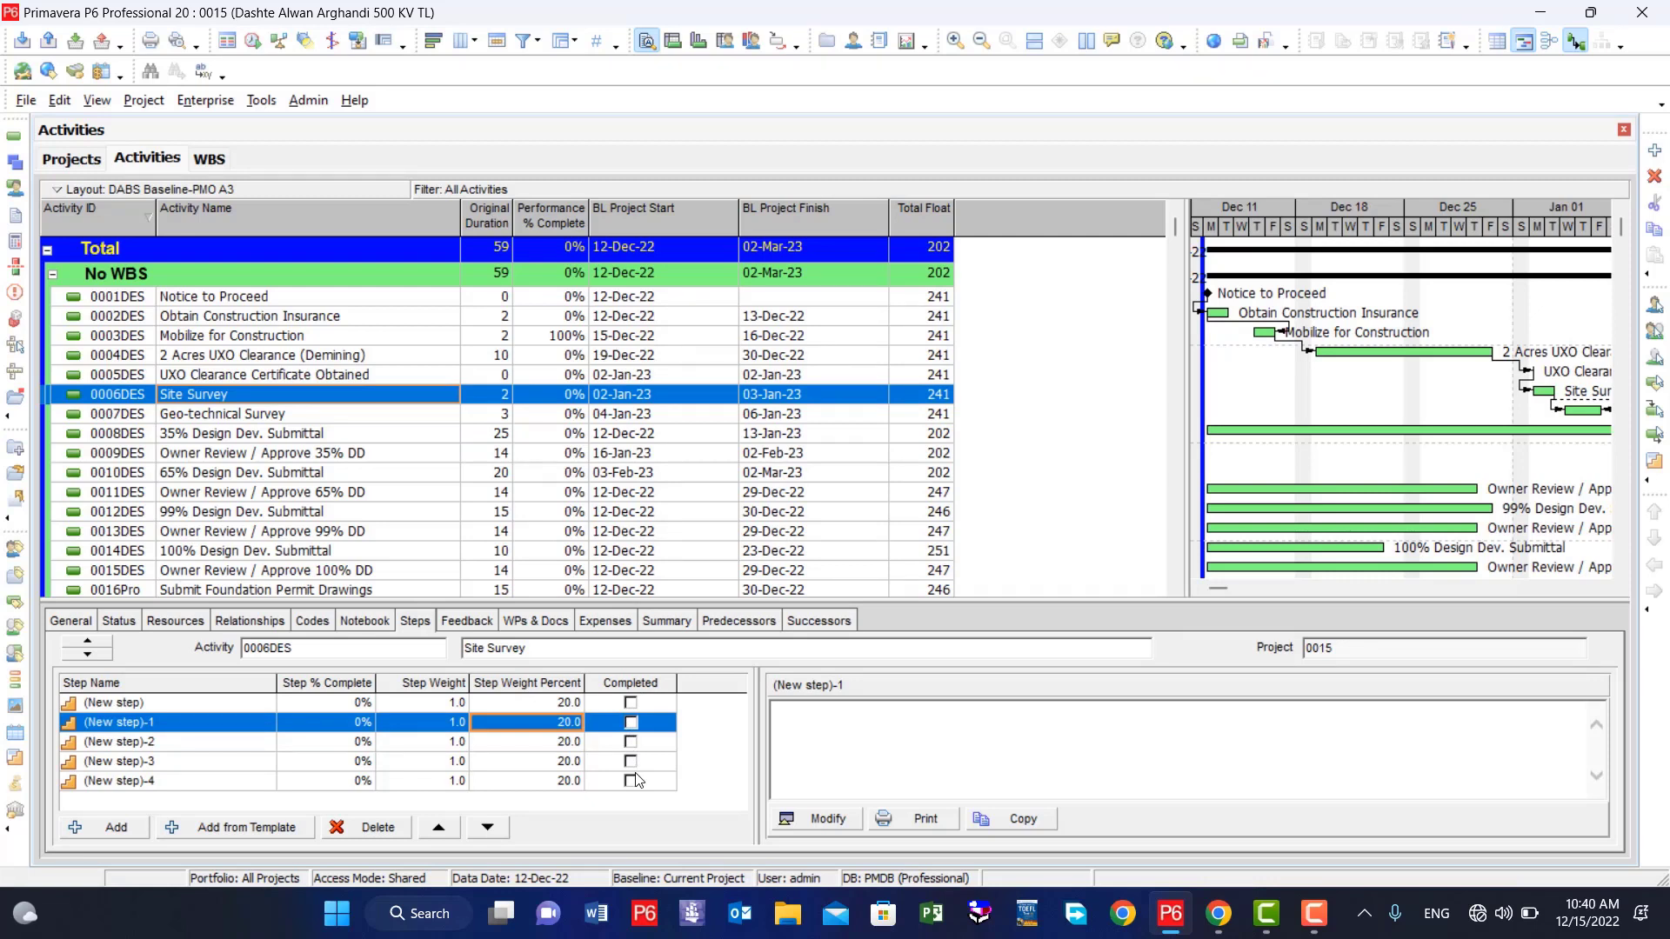
- Set project 0015 to base activity percent complete on activity steps and accept the recalculation of physical percent complete values
click(557, 336)
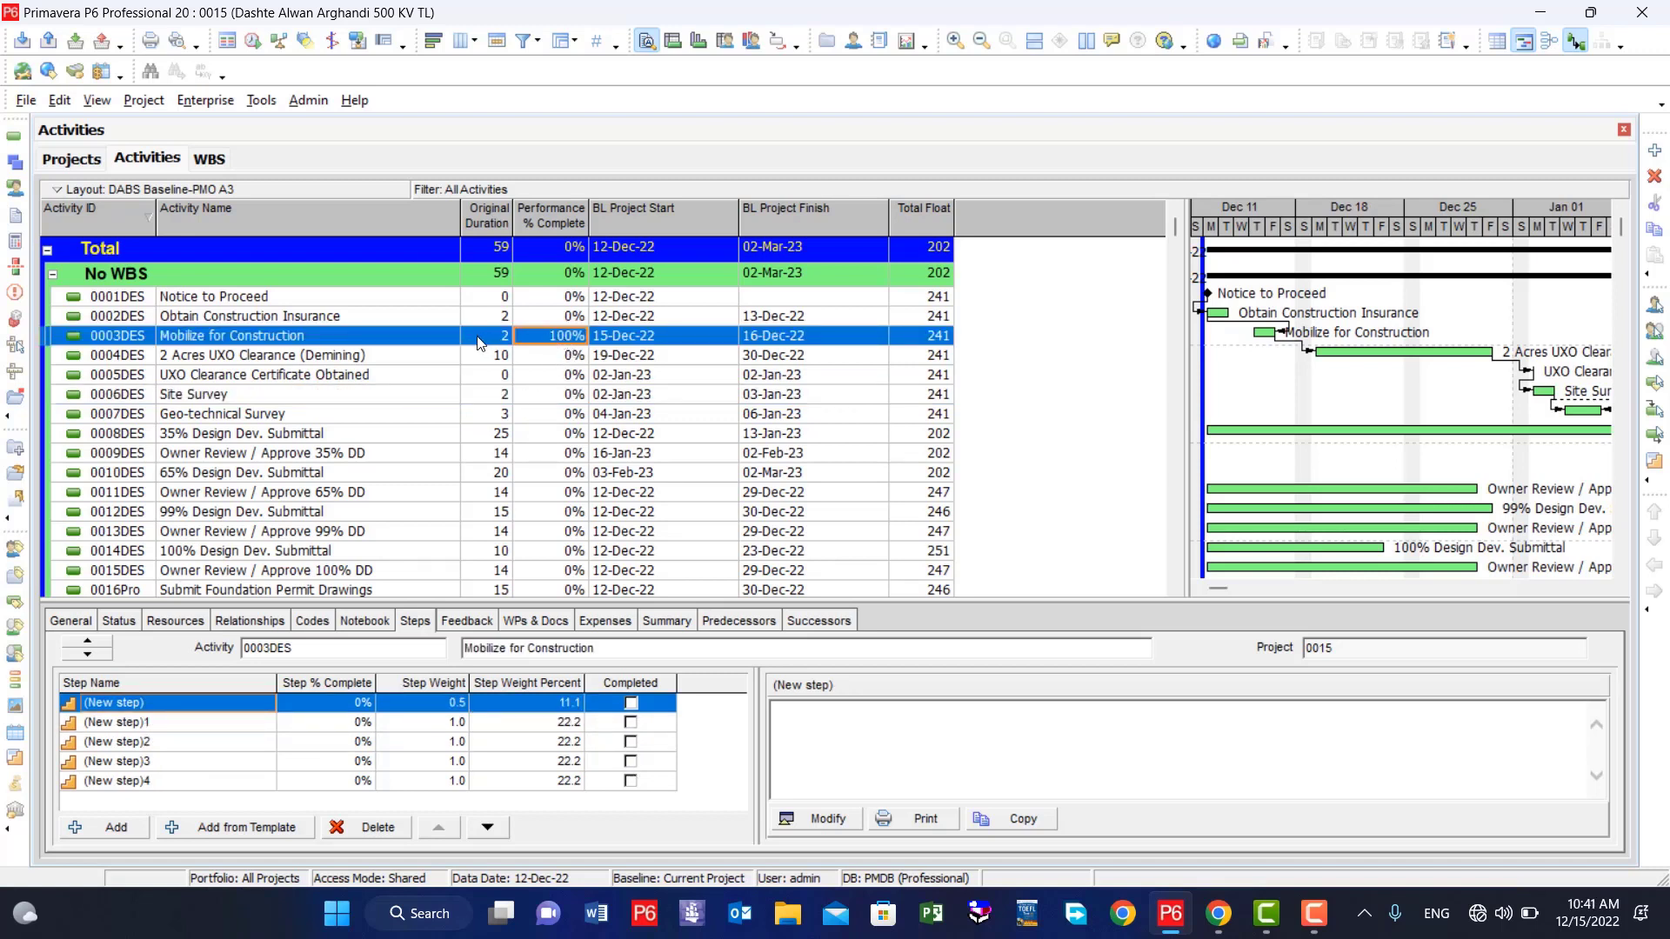
click(370, 341)
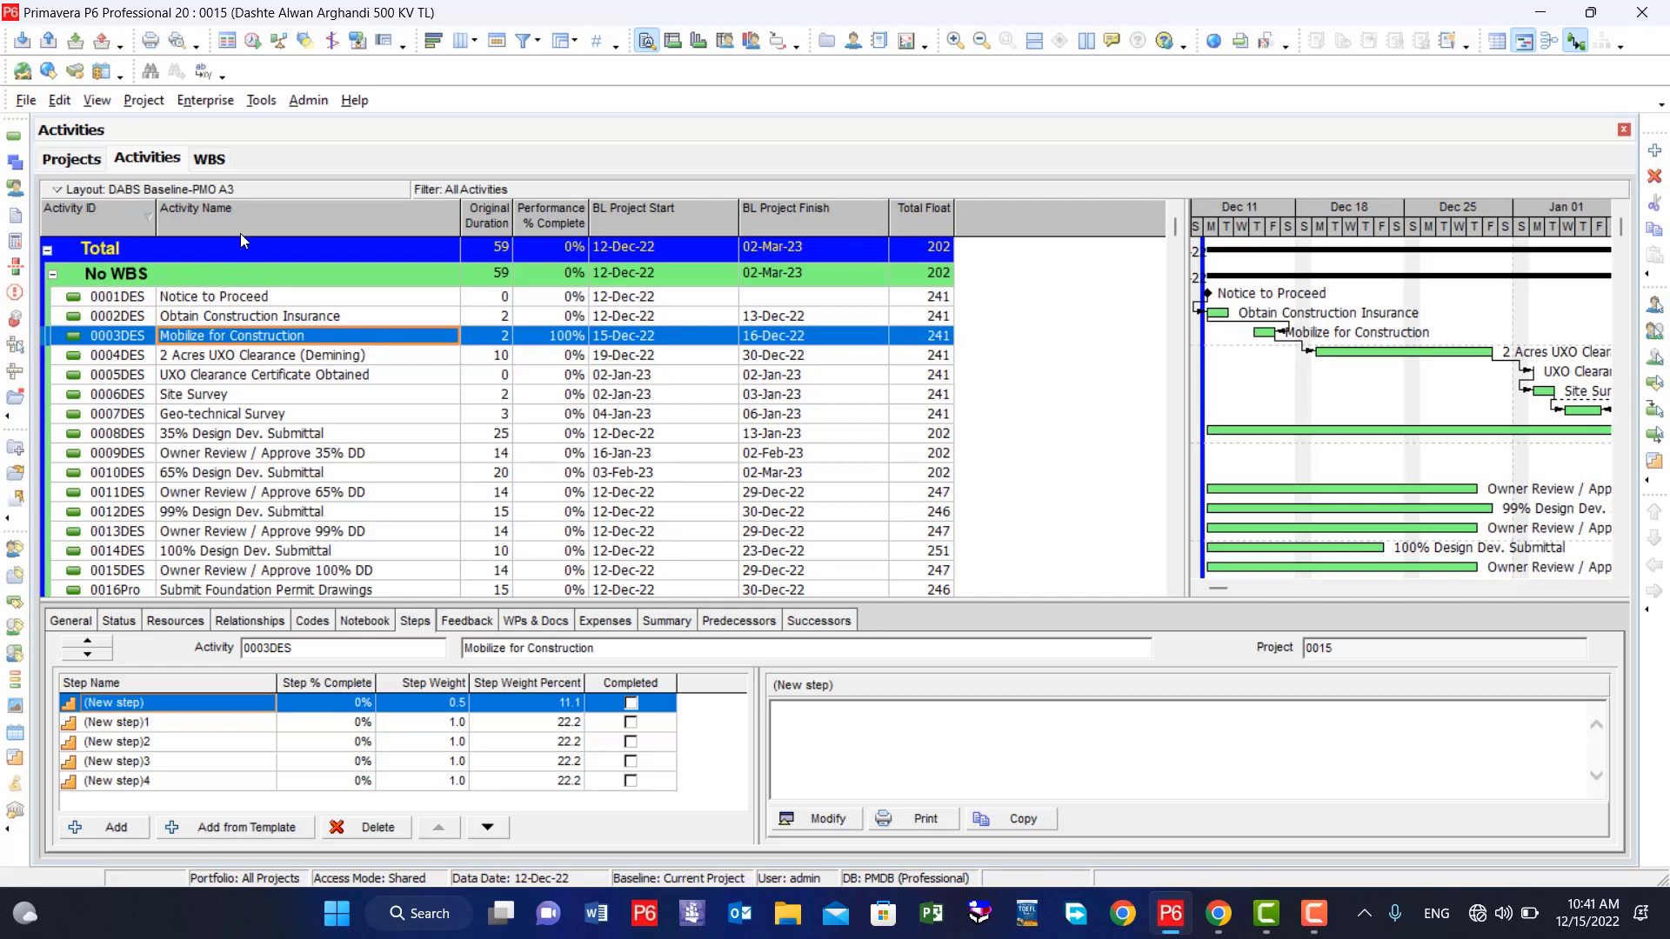
click(66, 162)
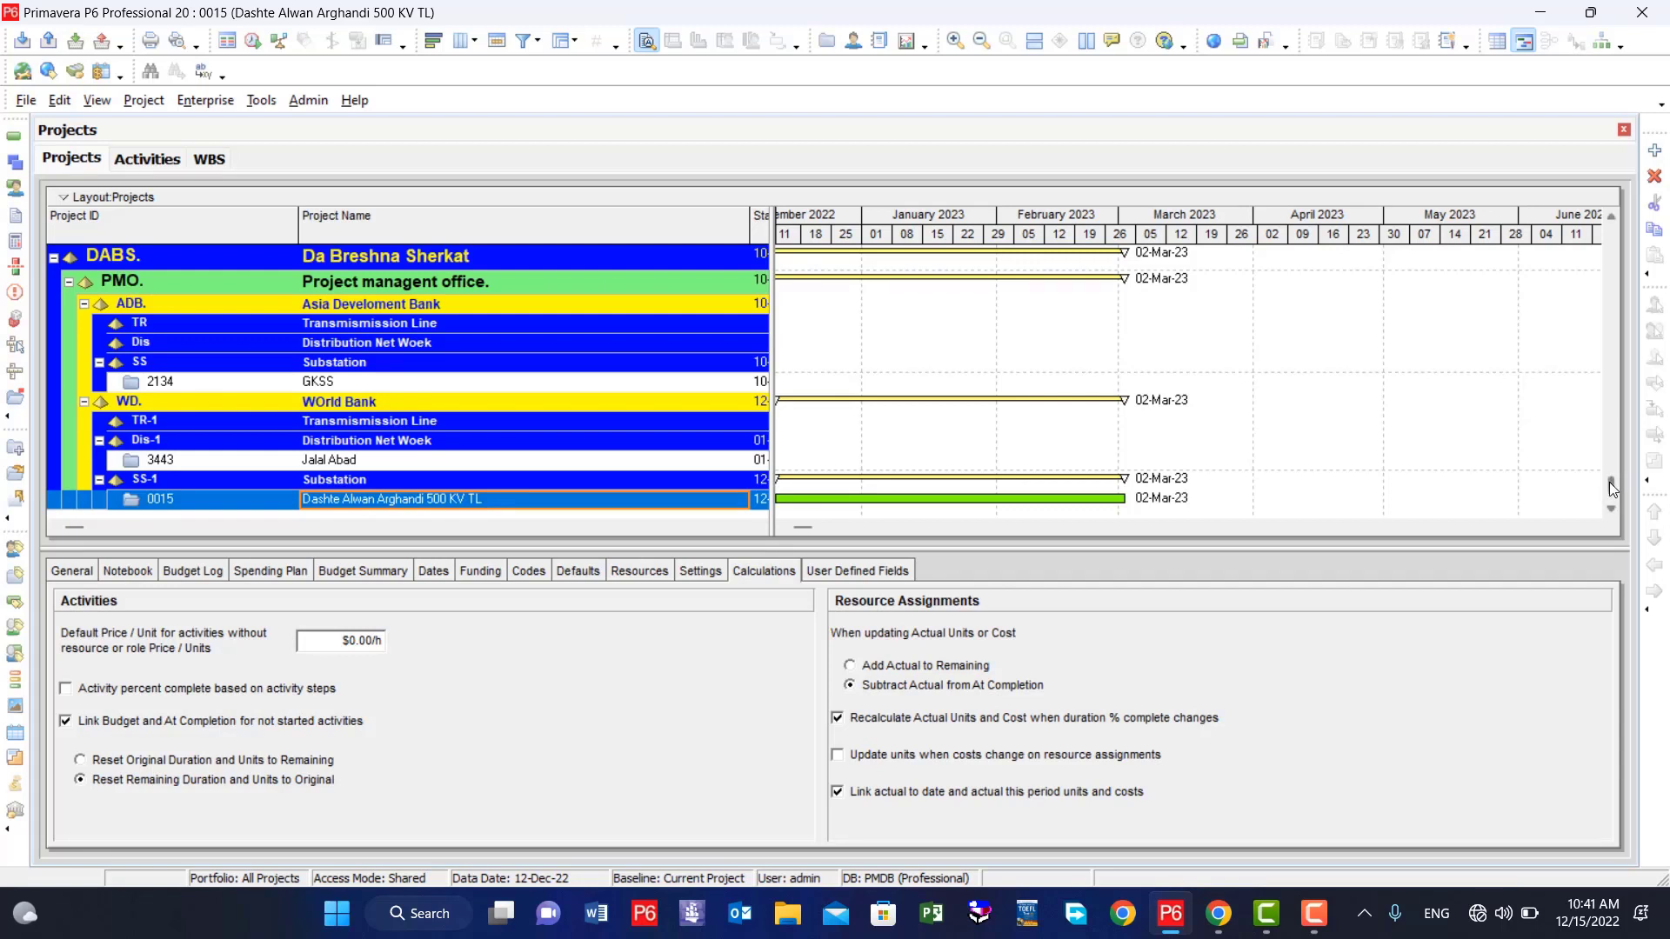
drag(1609, 482, 1608, 492)
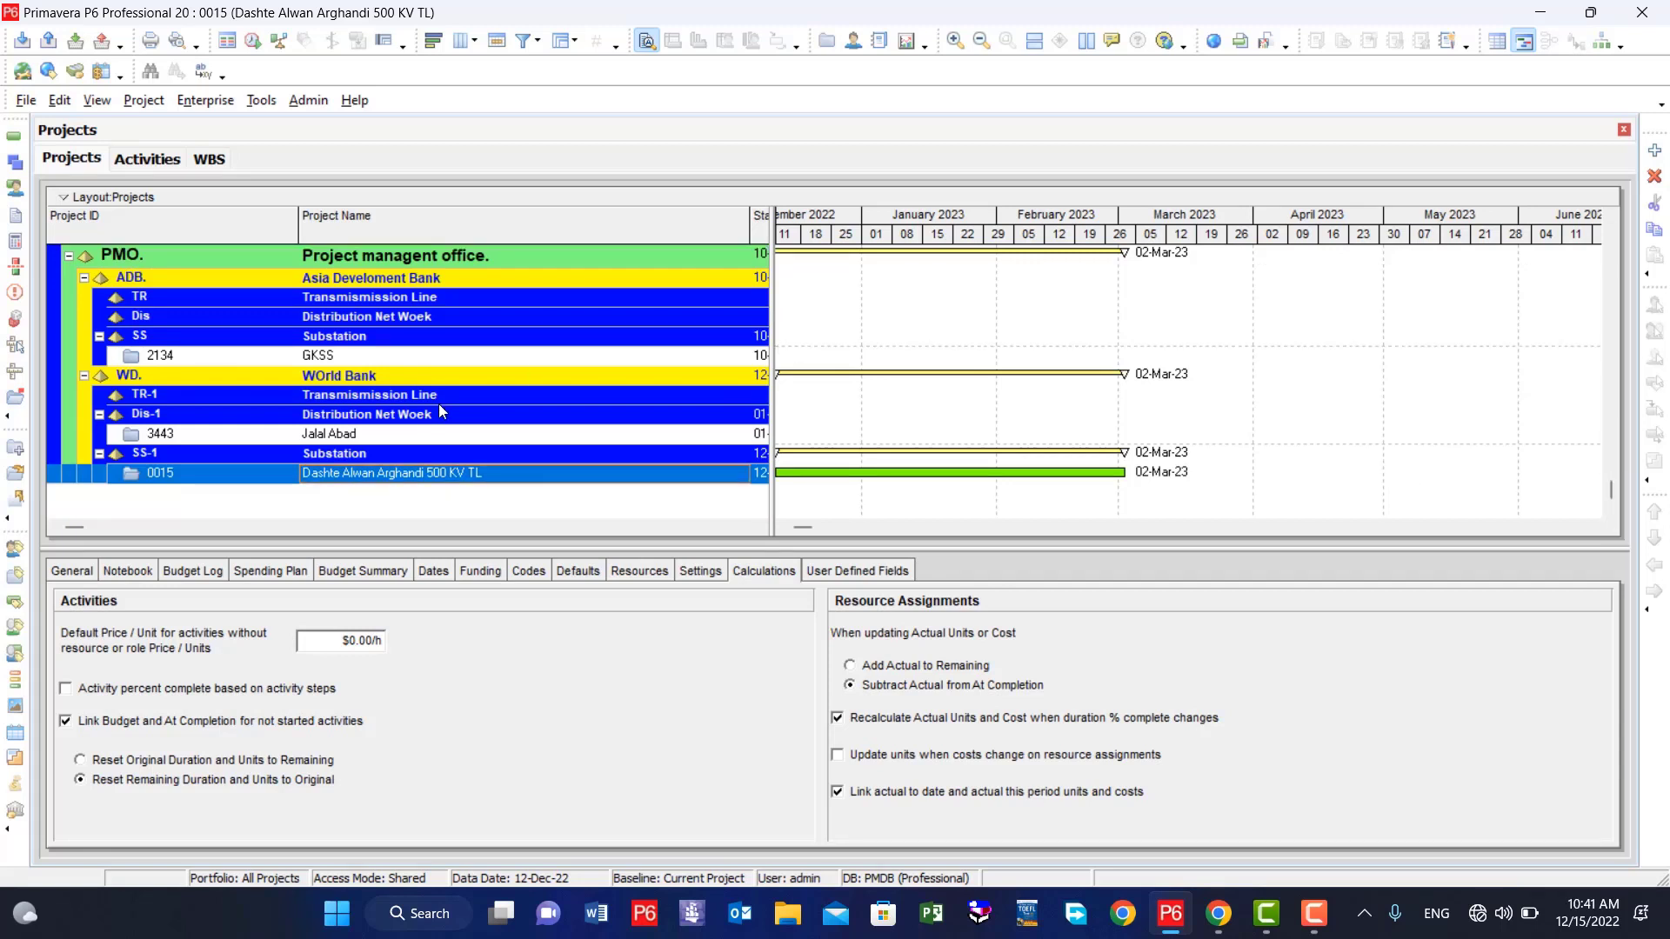
click(333, 478)
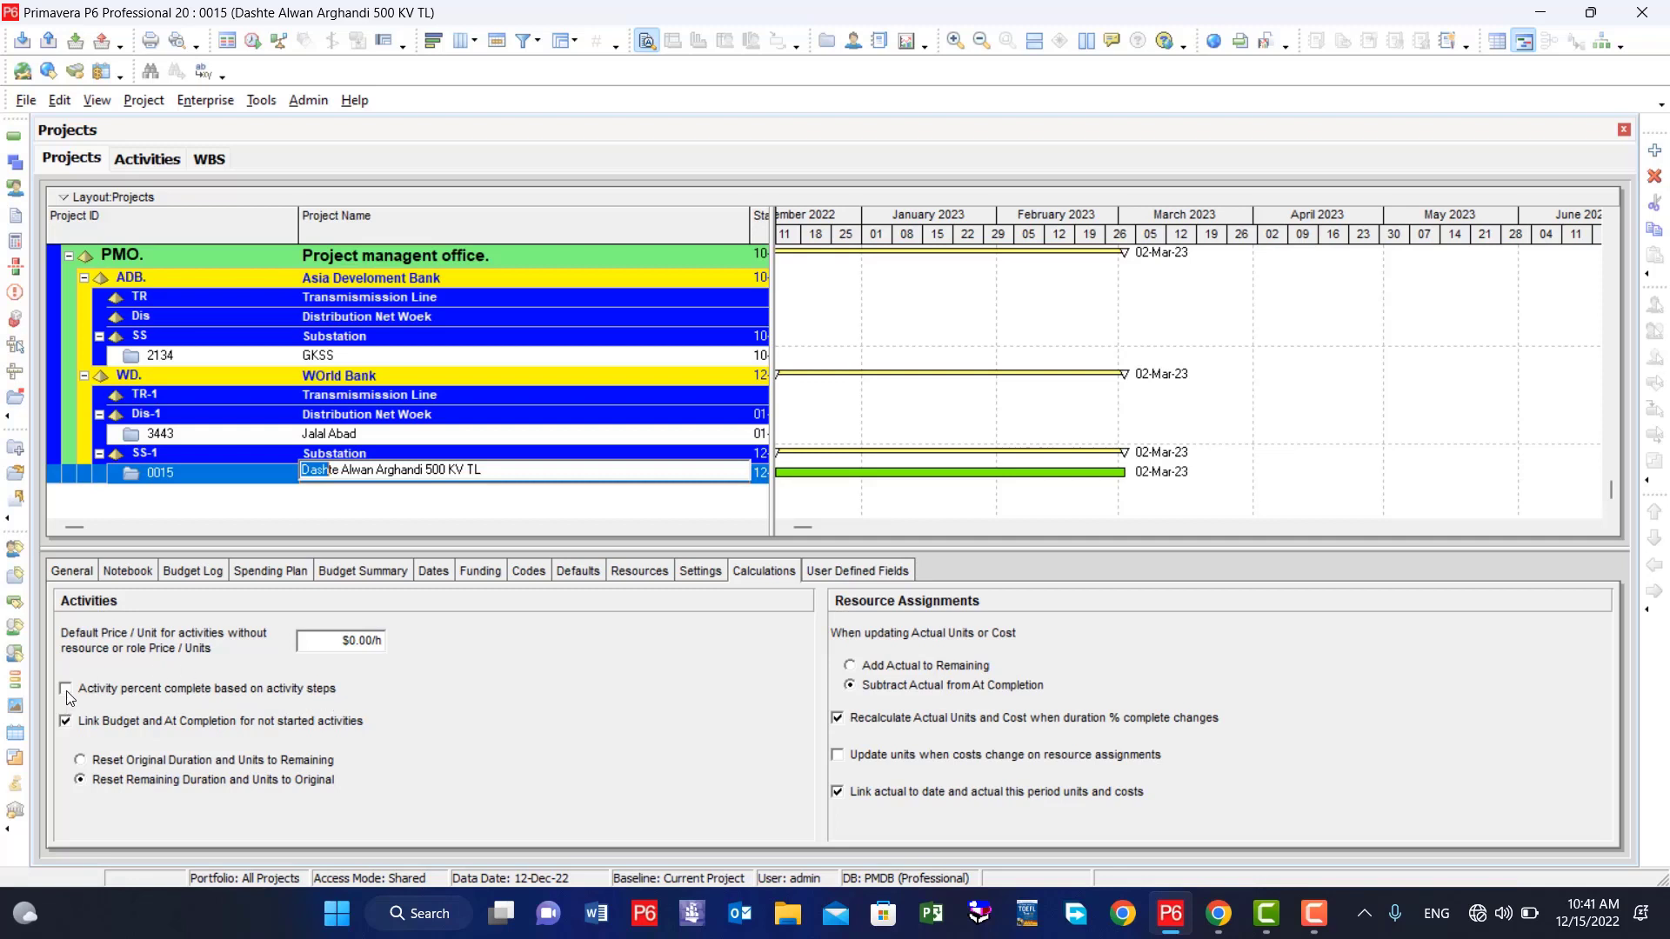
key(Return)
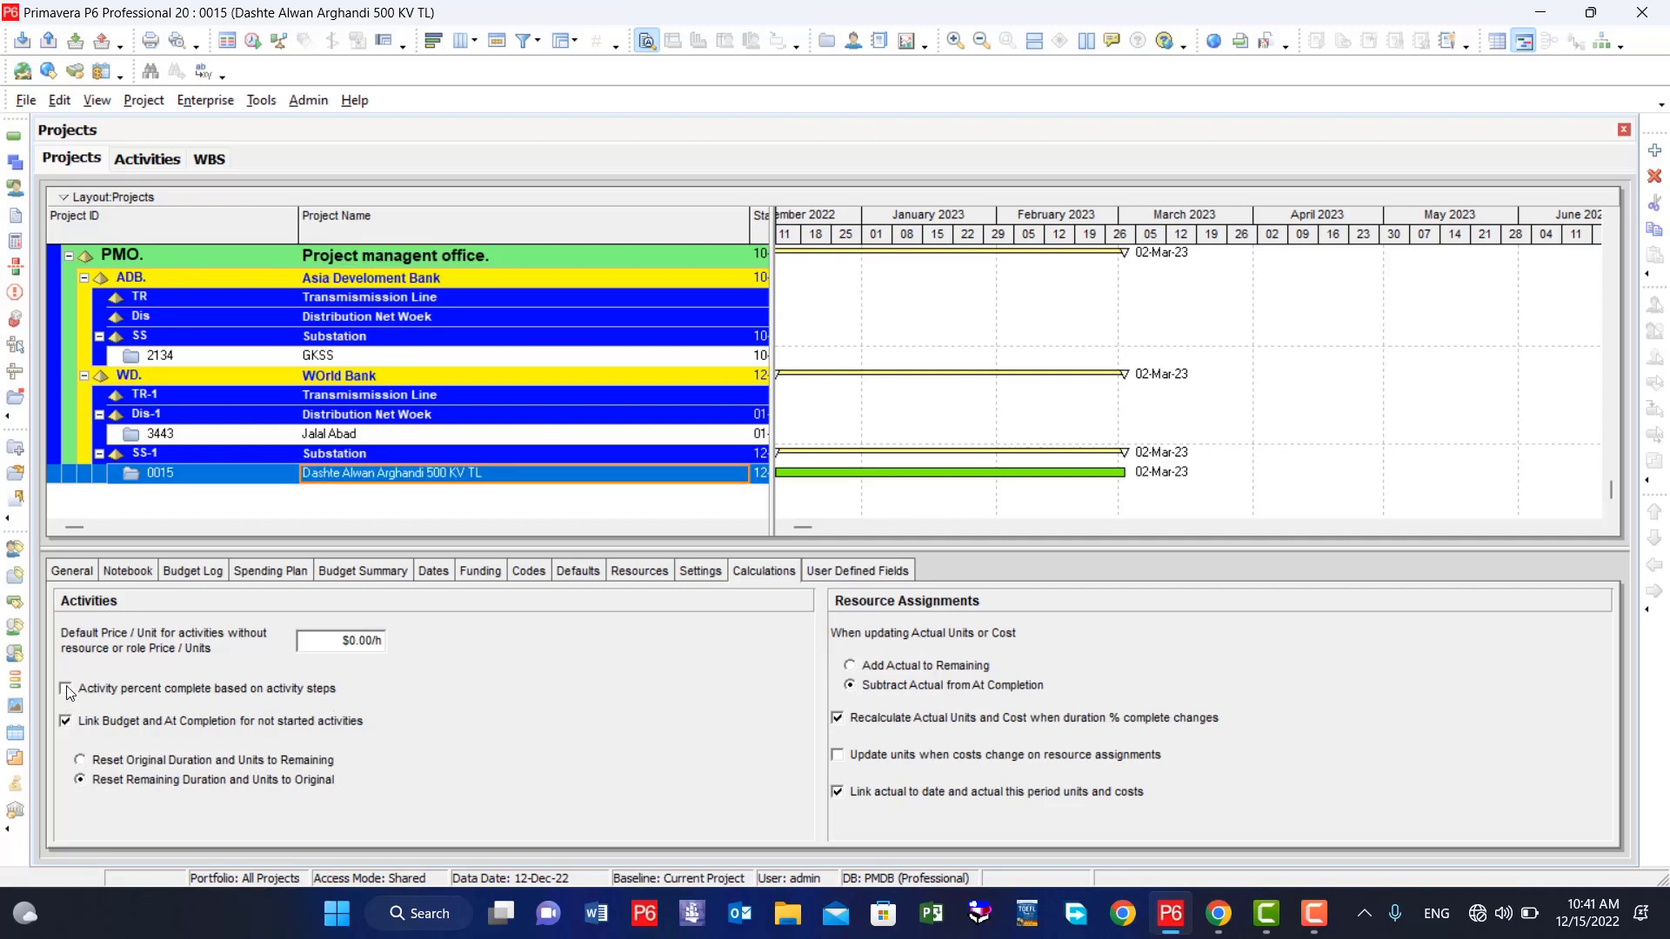
click(66, 689)
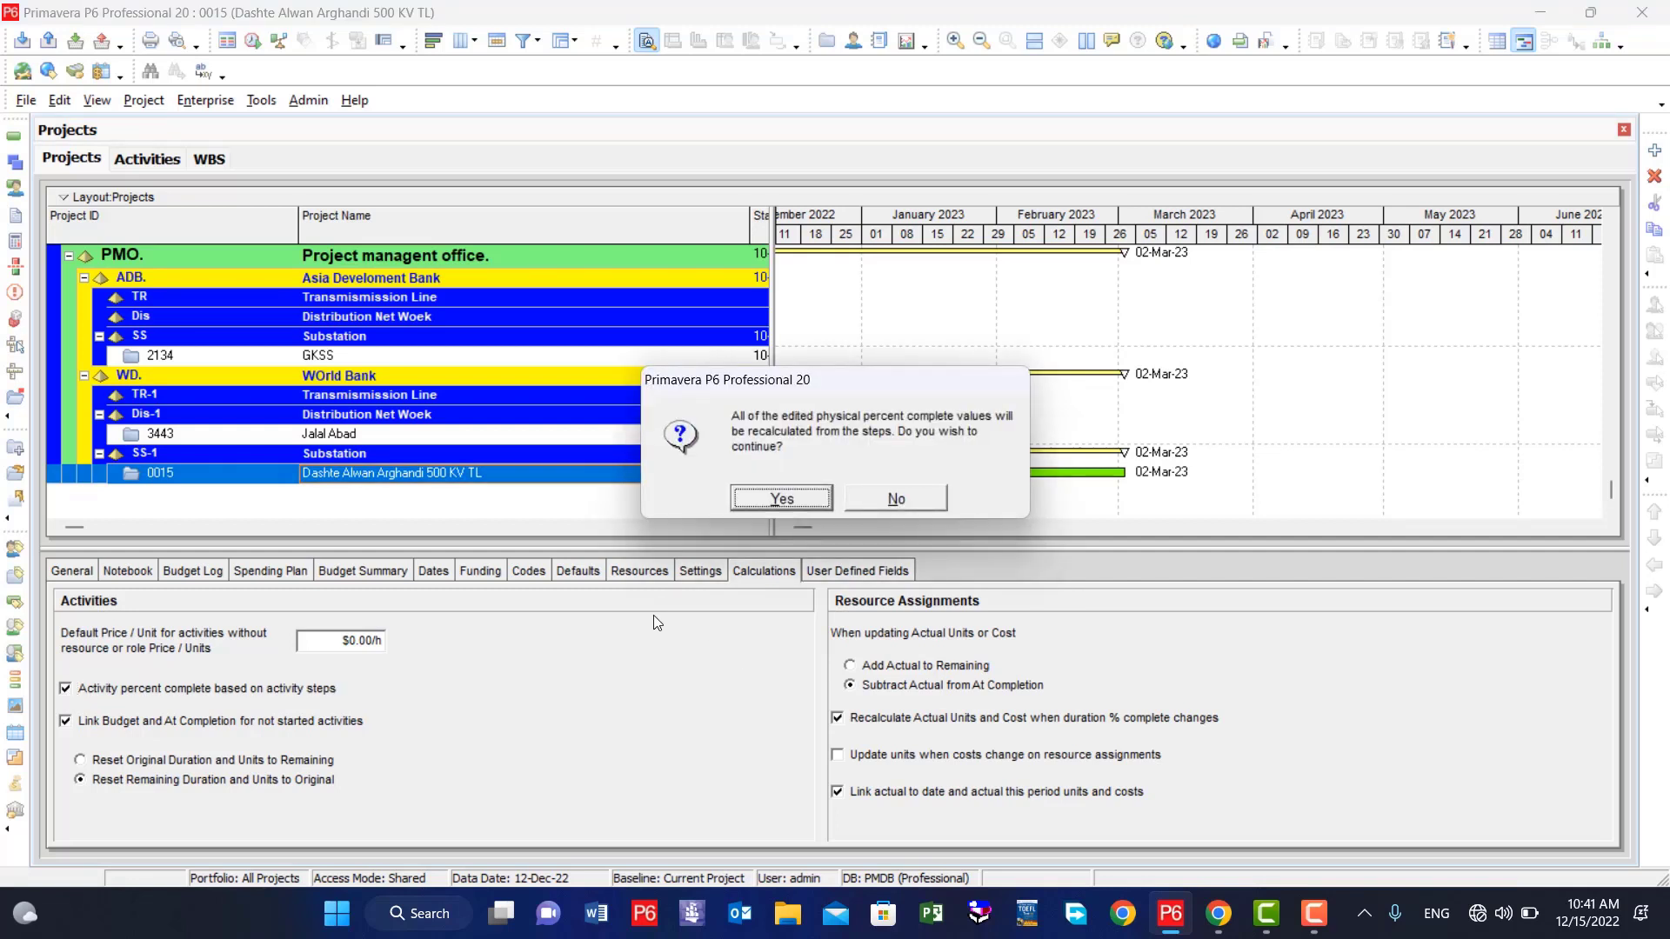
click(782, 501)
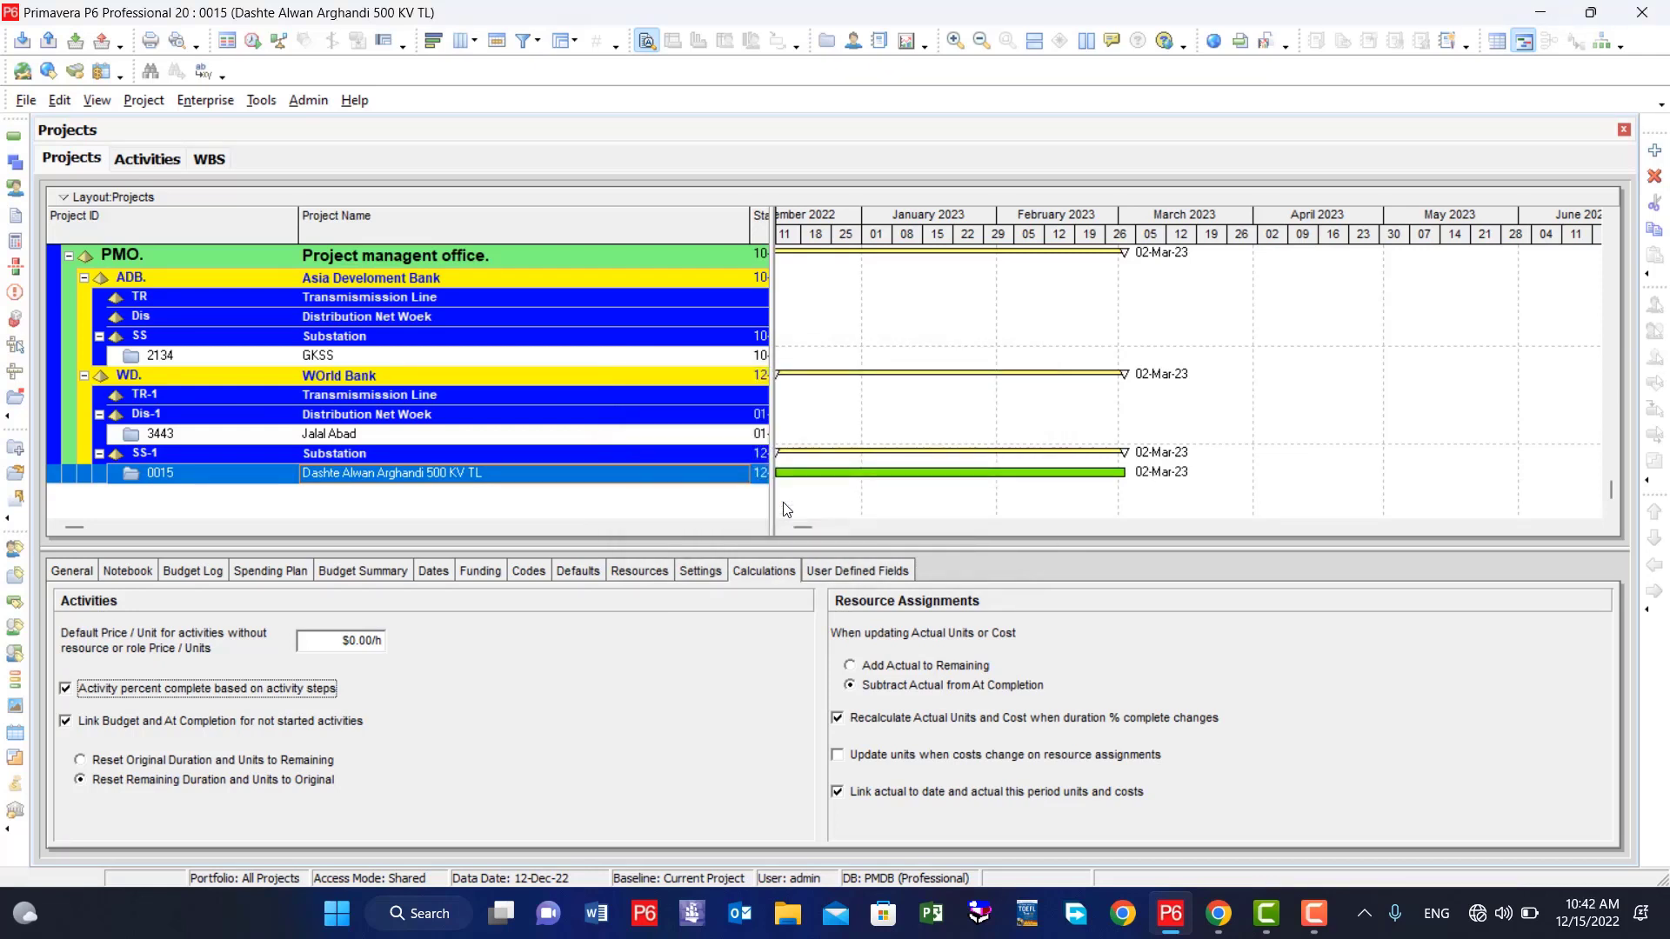
- Return to the activities of project 0015 and mark the first step of Mobilize for Construction as completed
drag(304, 474, 329, 478)
right_click(261, 474)
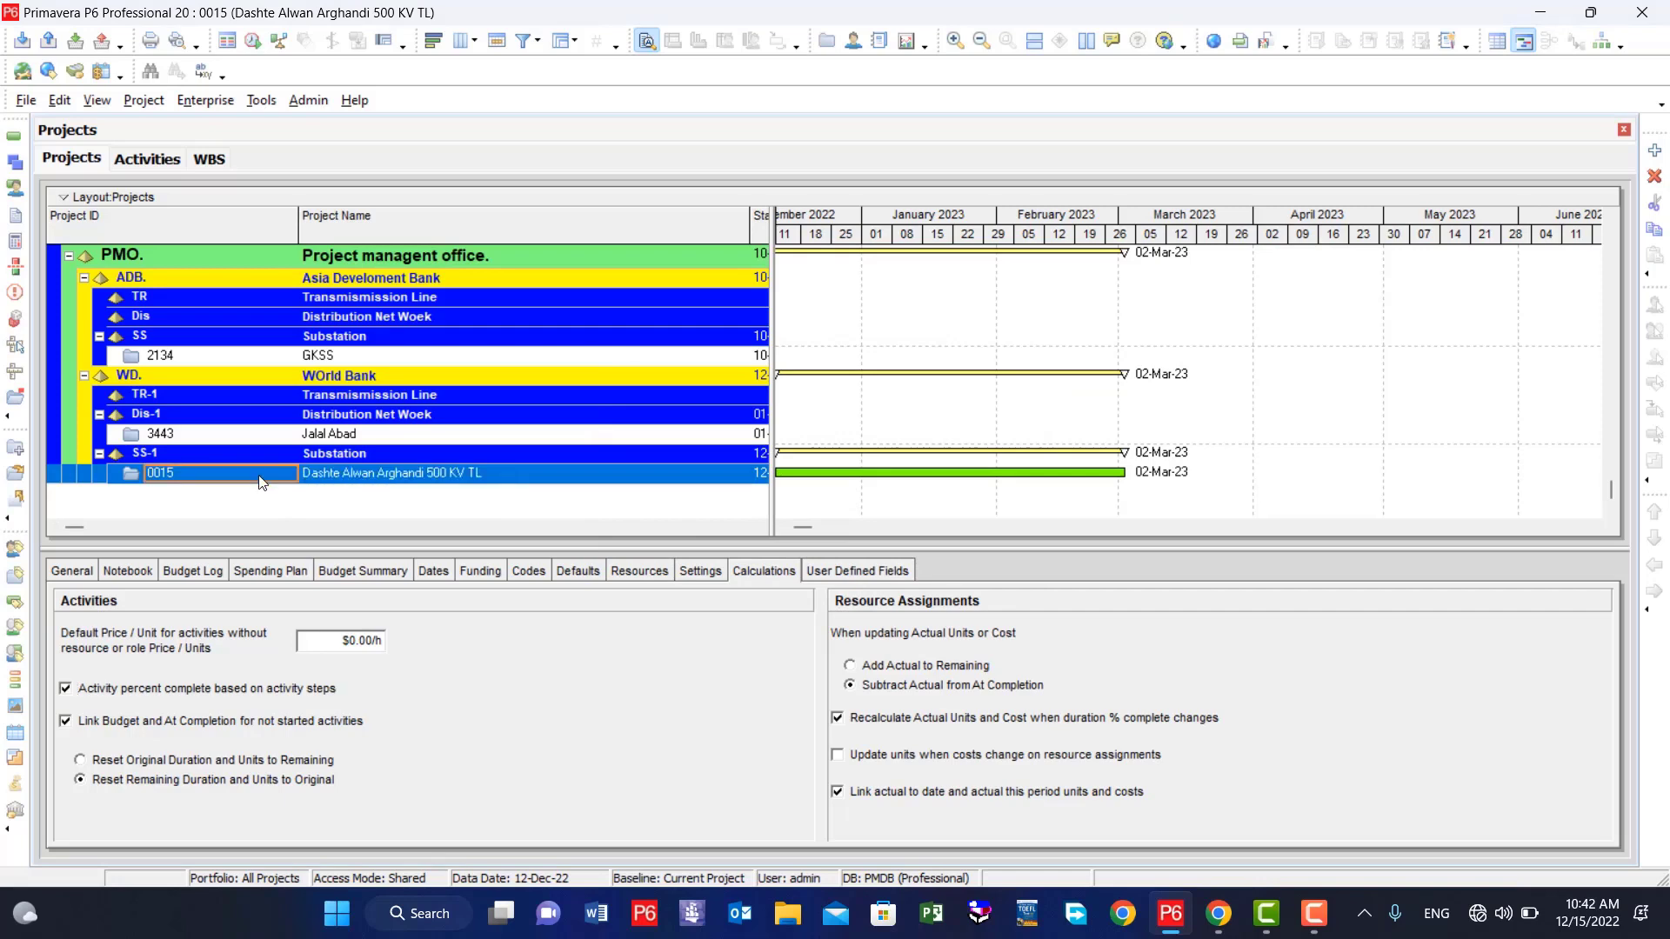
click(331, 356)
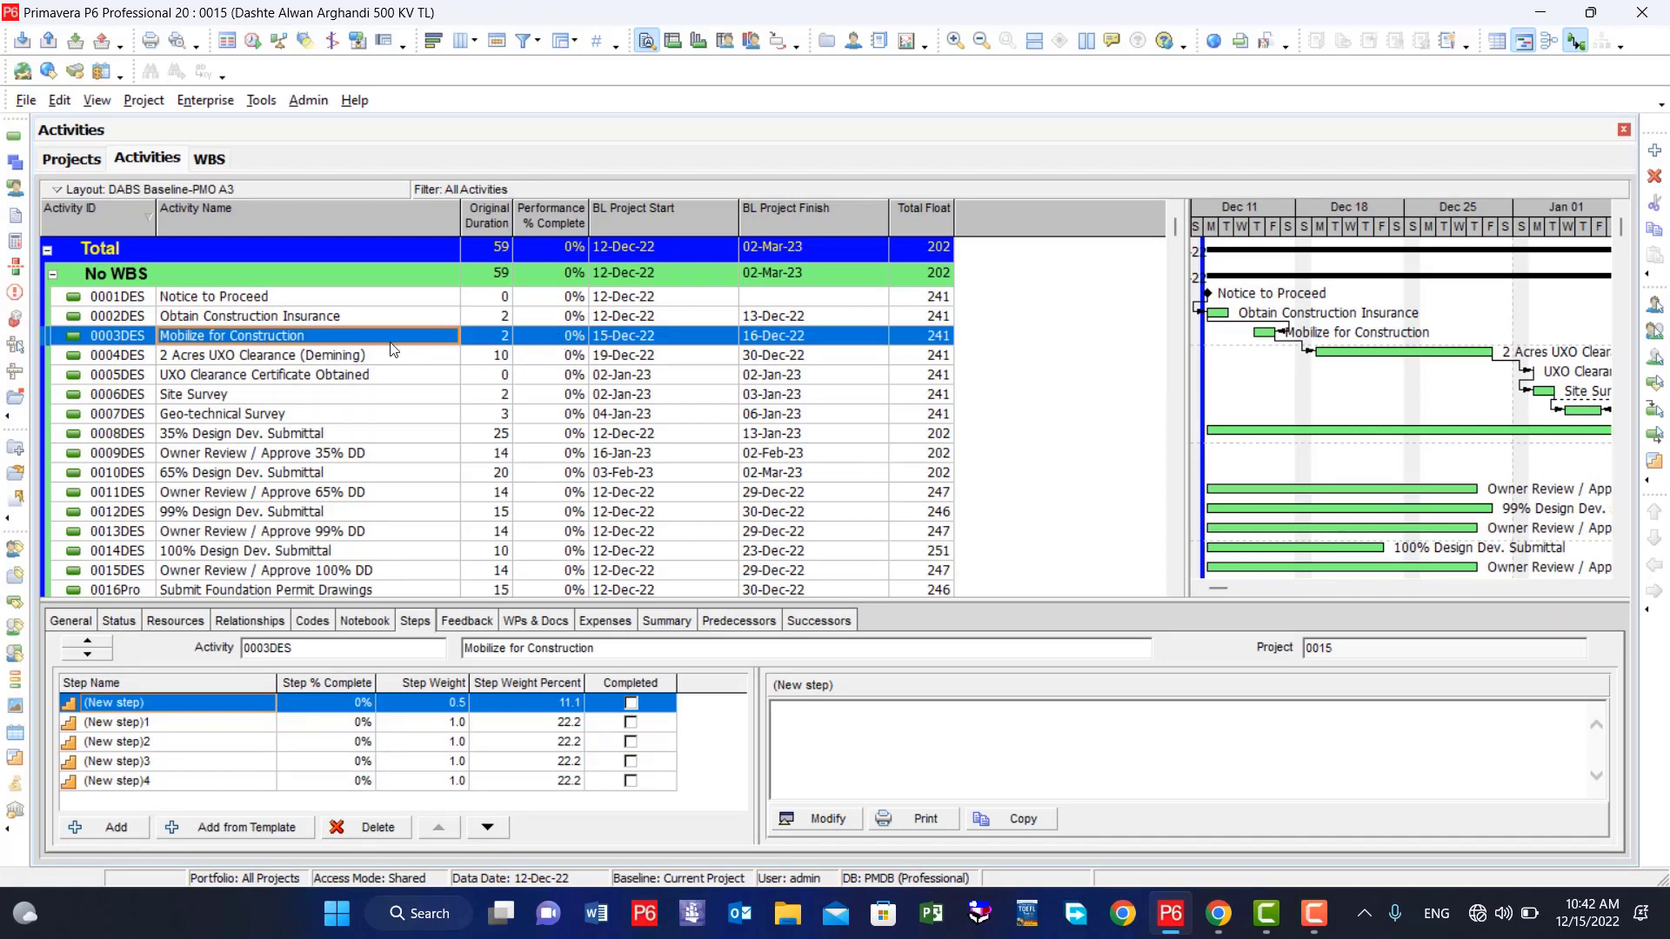
click(631, 704)
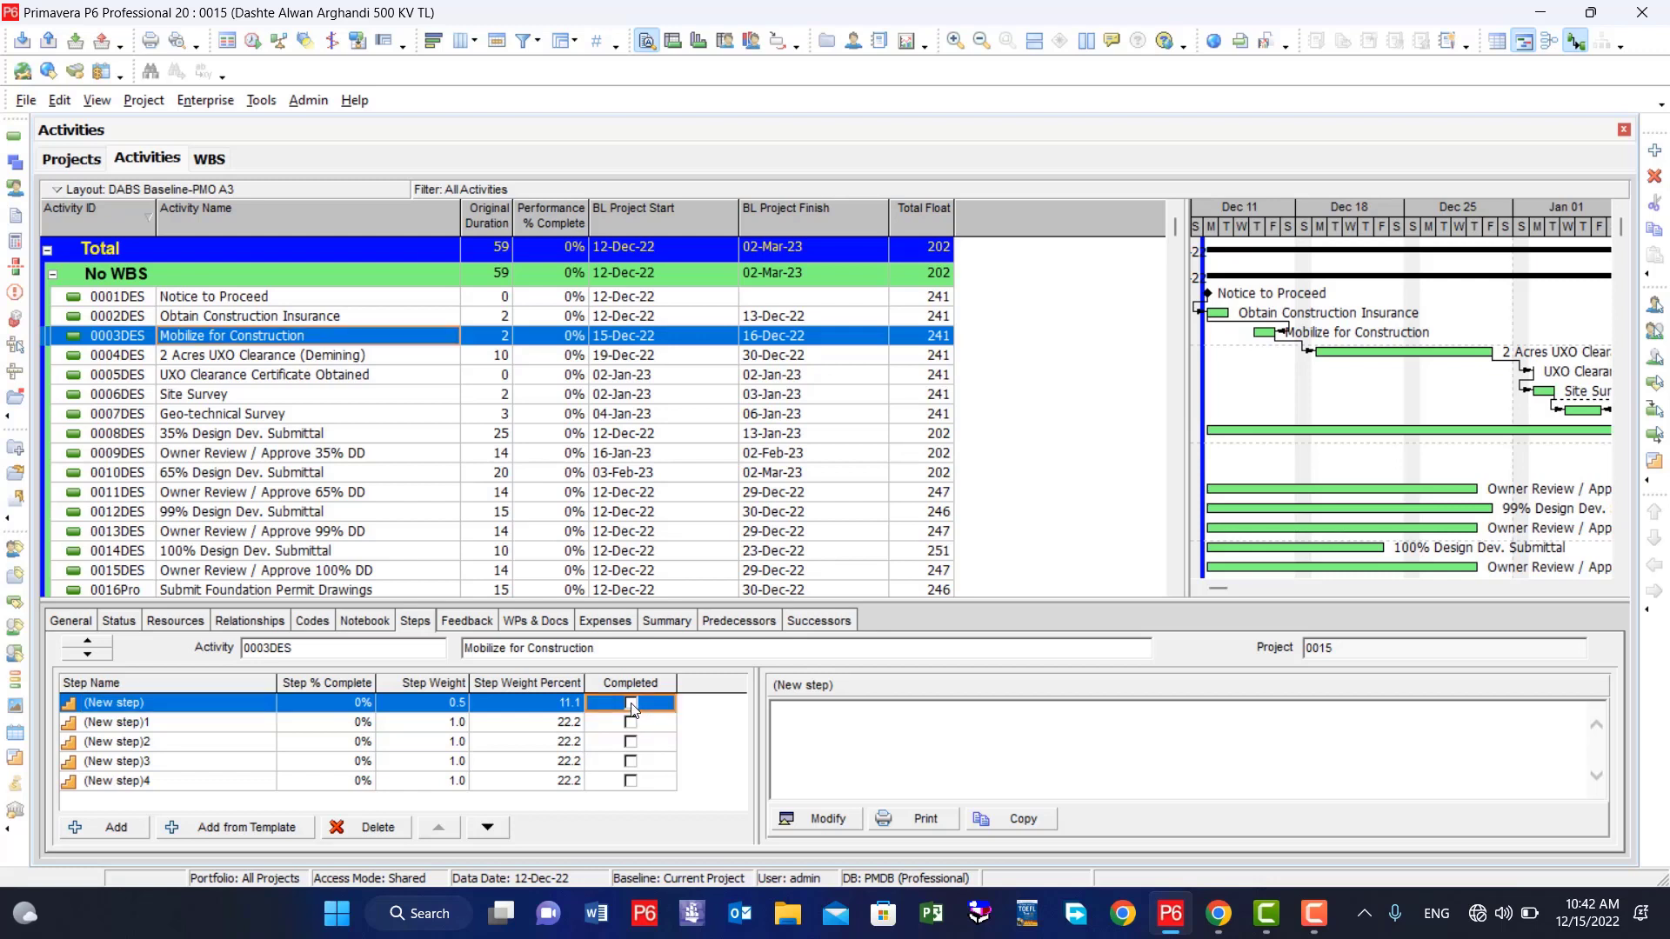
click(560, 359)
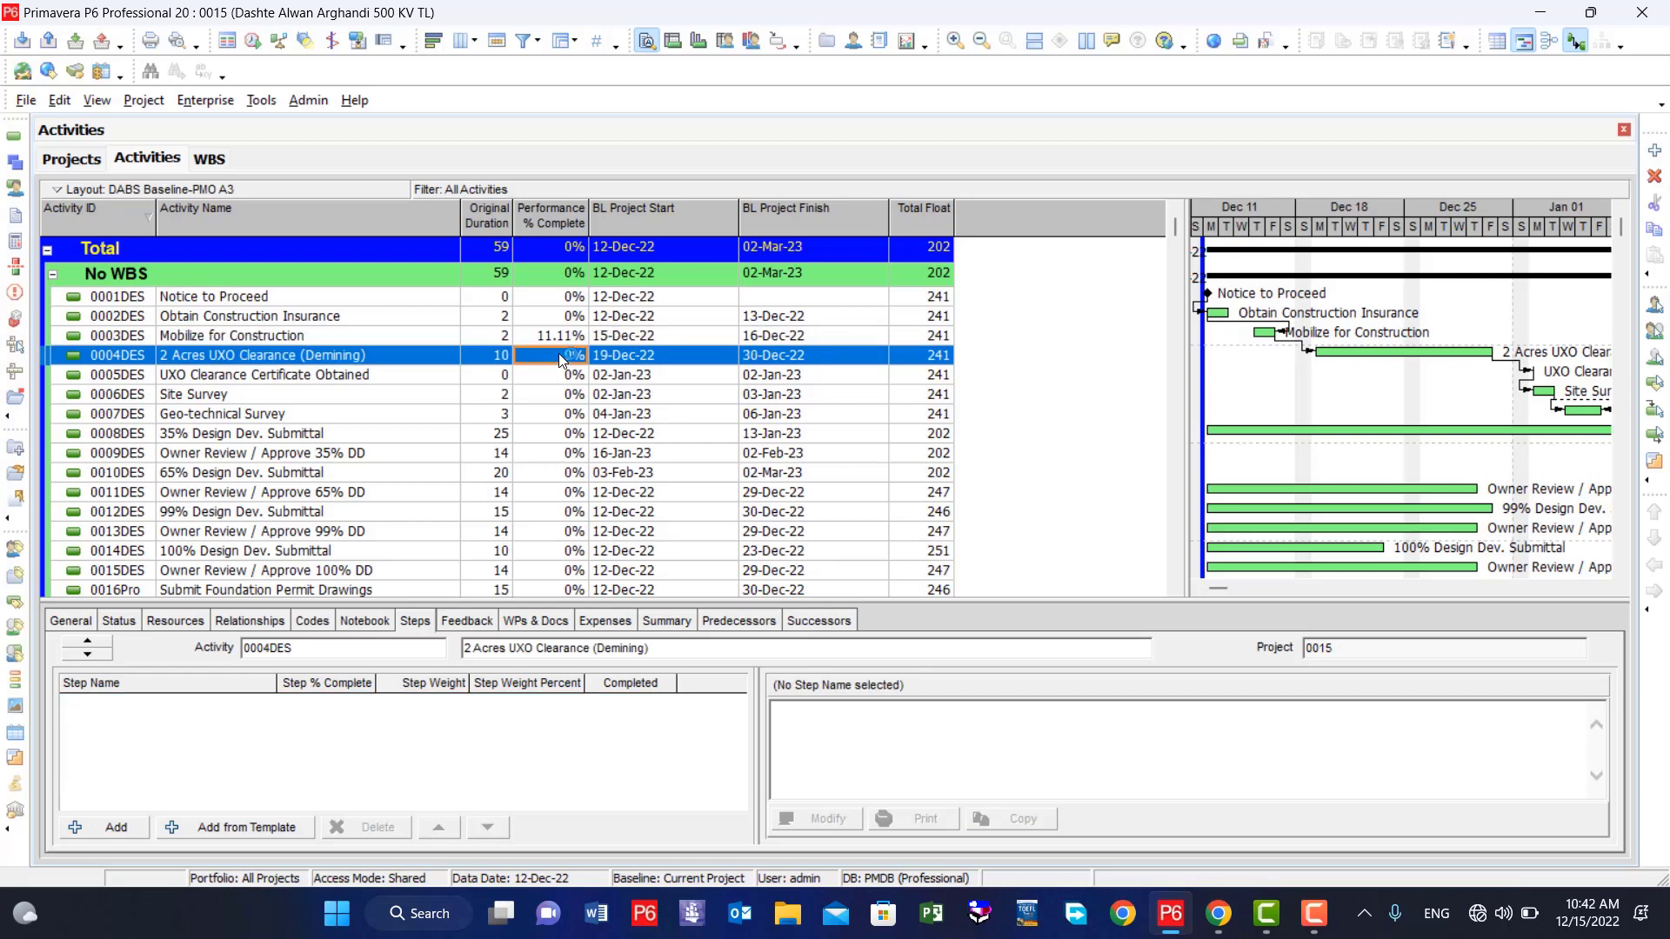
click(556, 335)
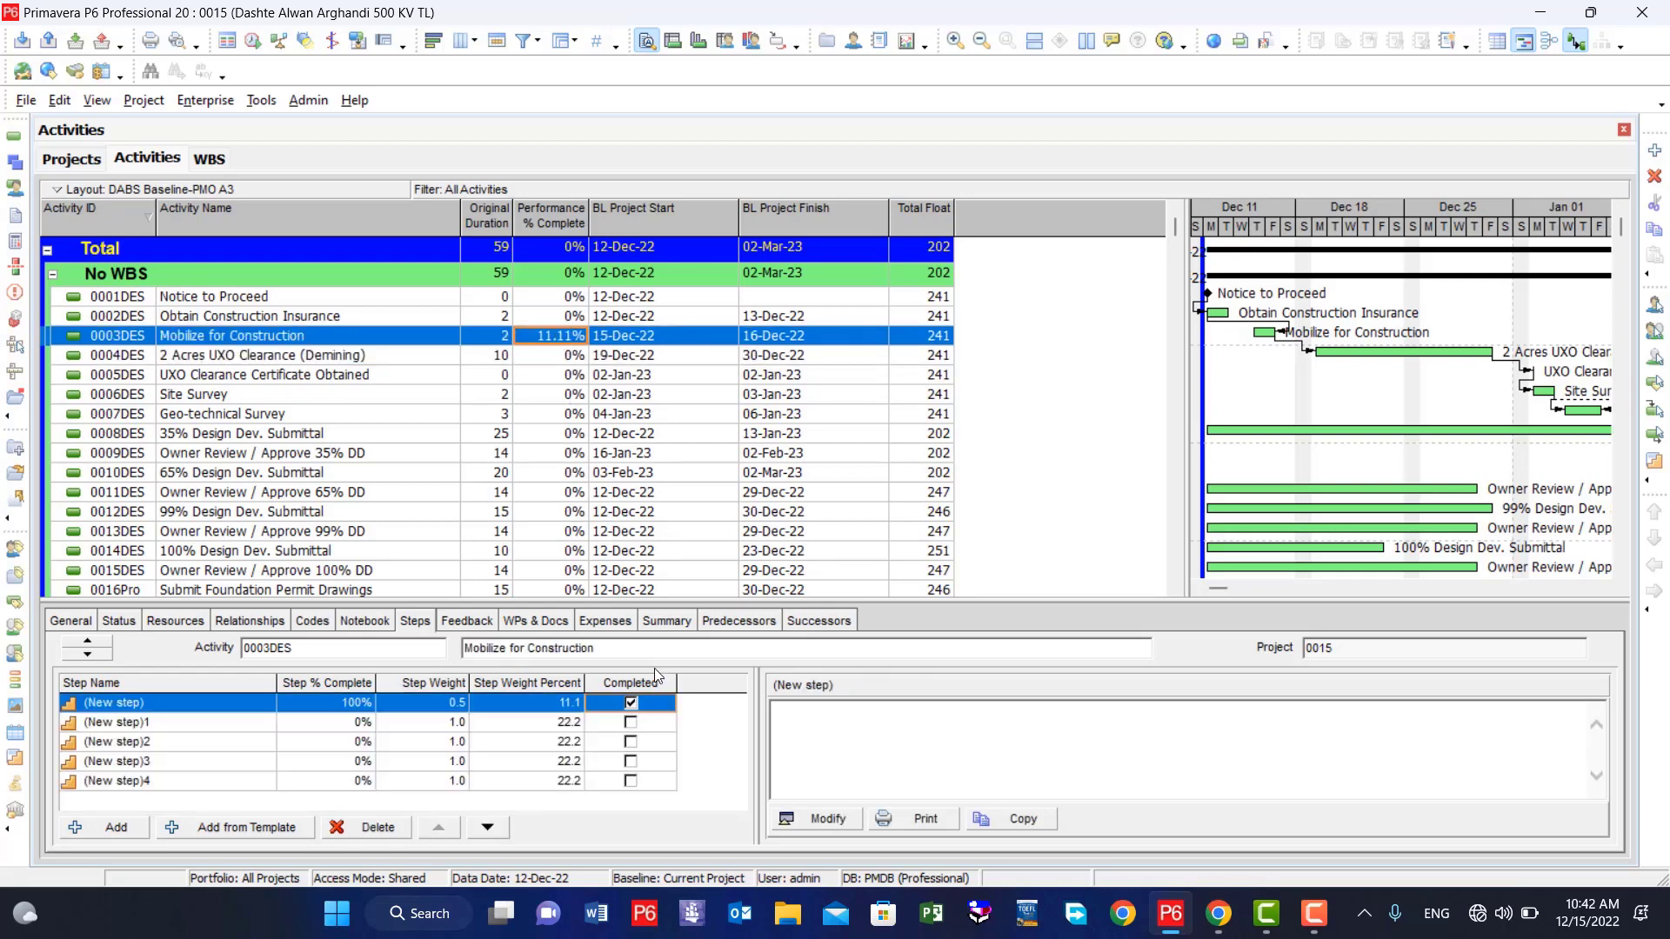
- Mark the second step of Mobilize for Construction, (New step)1, as completed
click(635, 731)
click(633, 729)
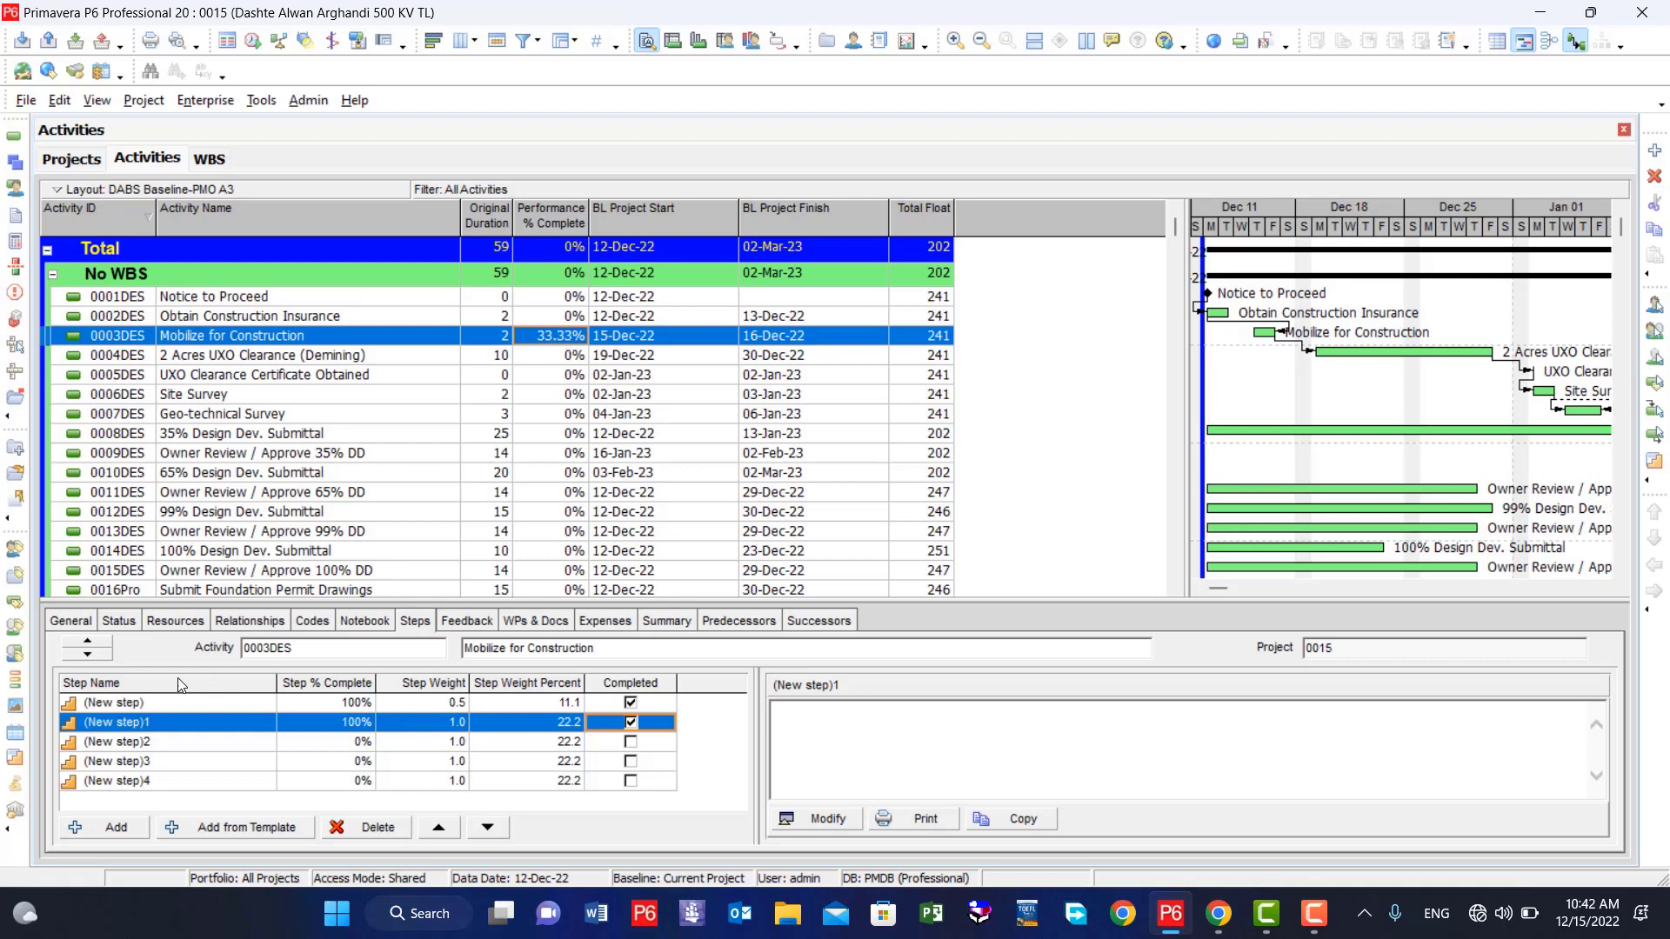
- Switch the percent complete type of Mobilize for Construction to Duration and restore it to Physical
click(77, 626)
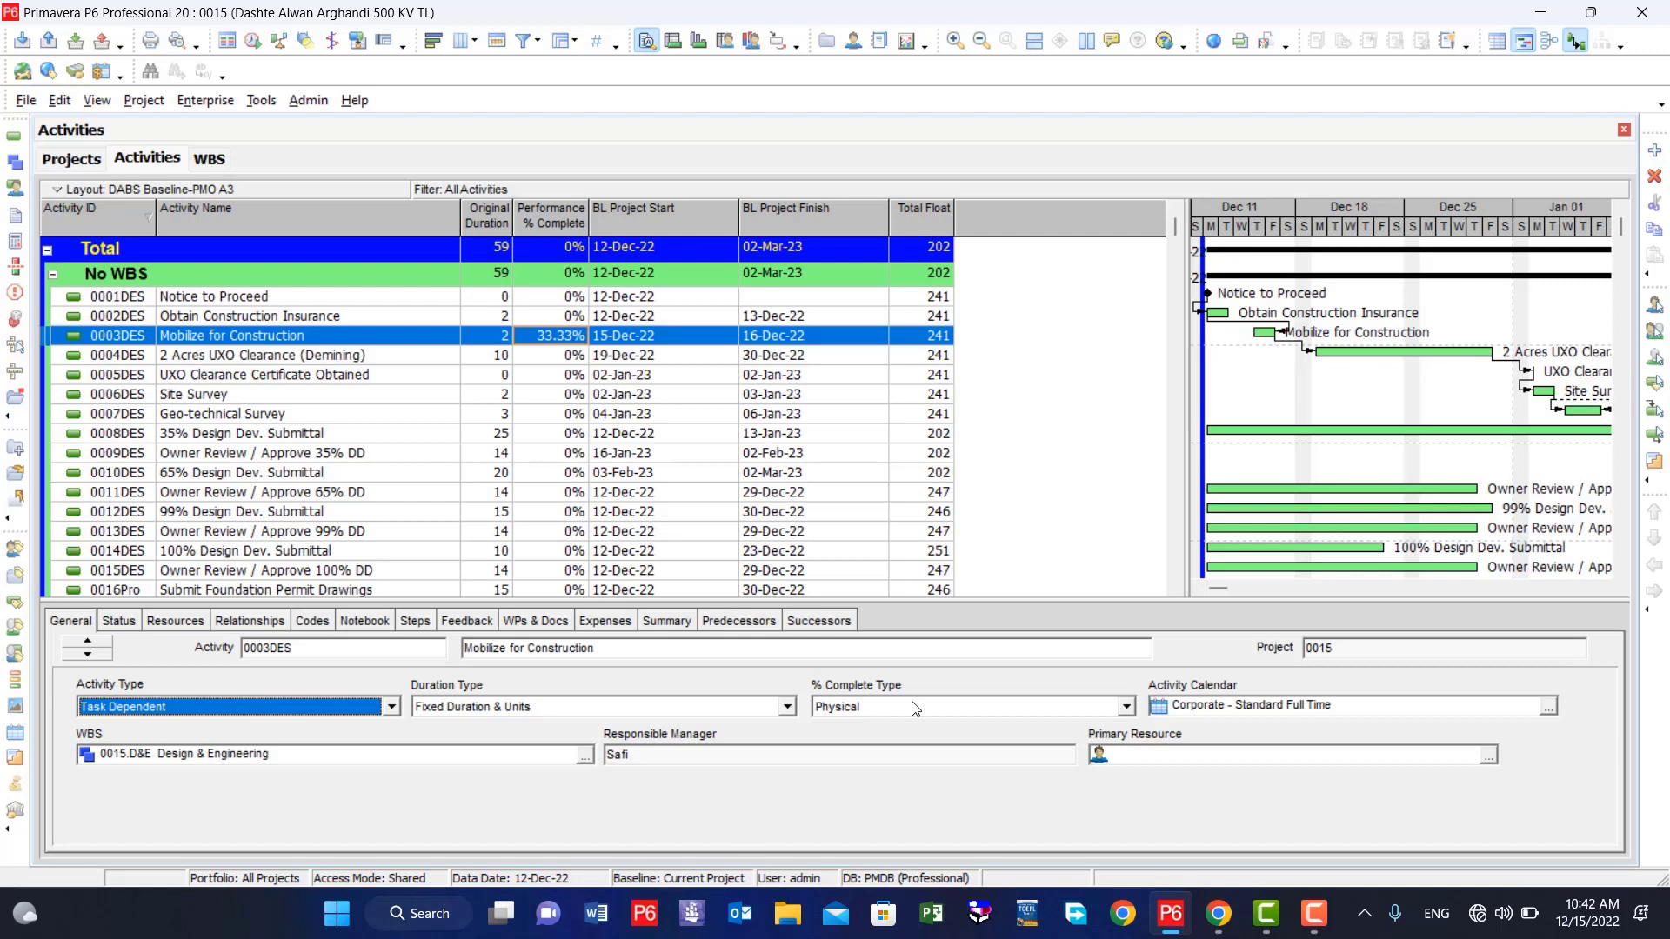
click(1126, 707)
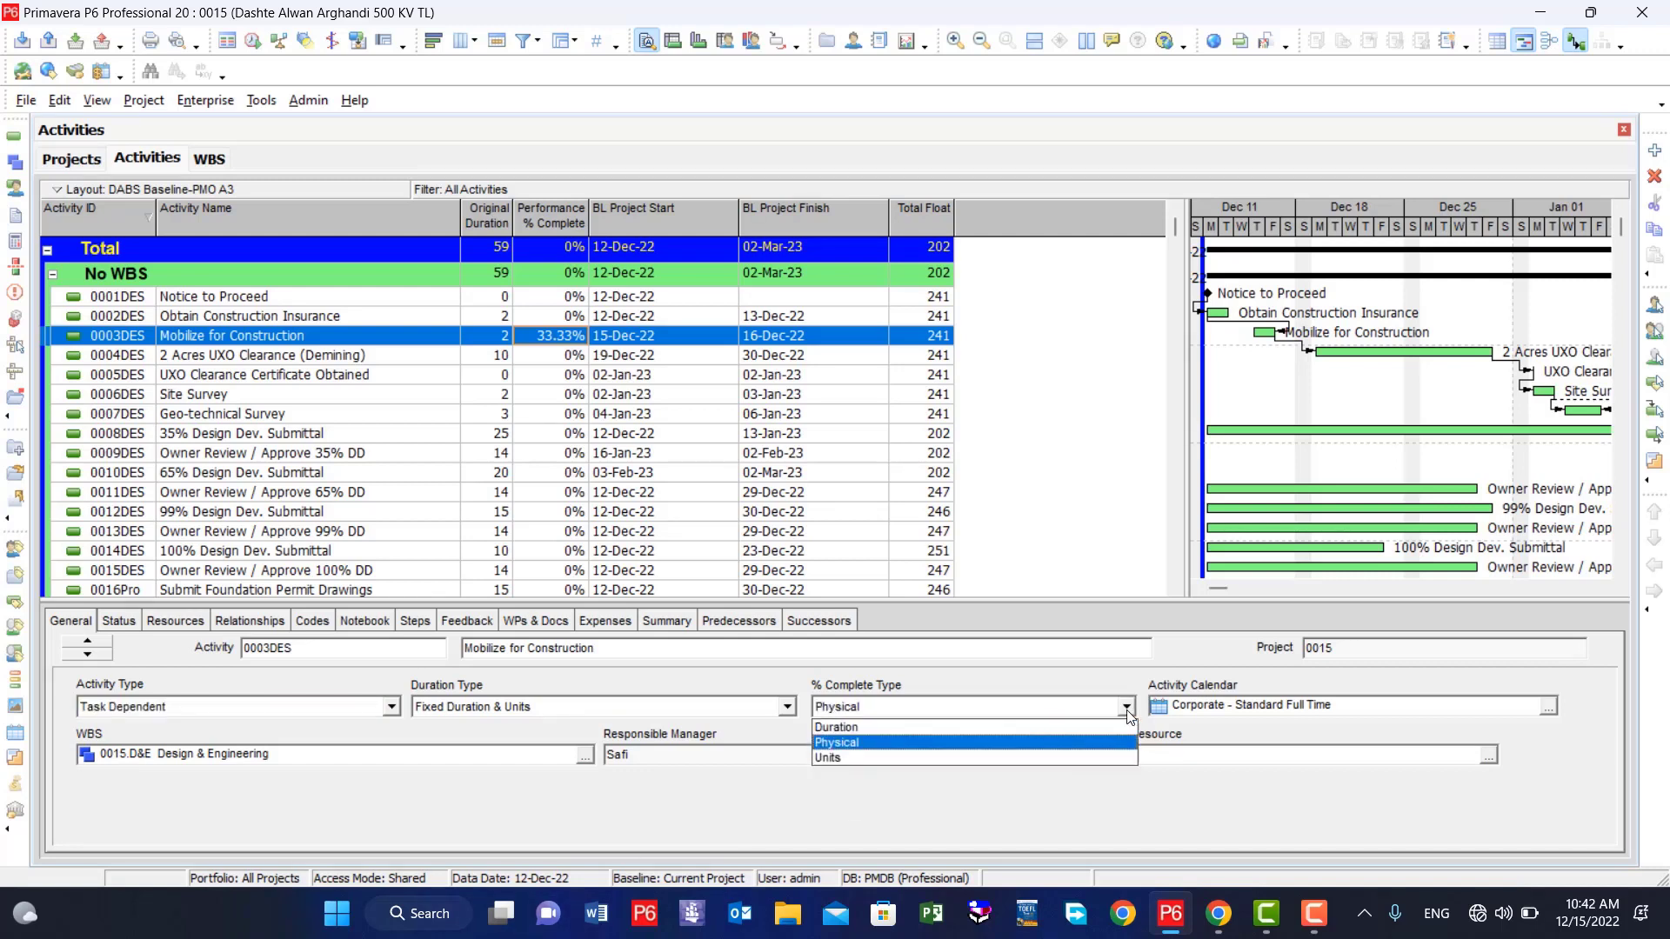
click(850, 731)
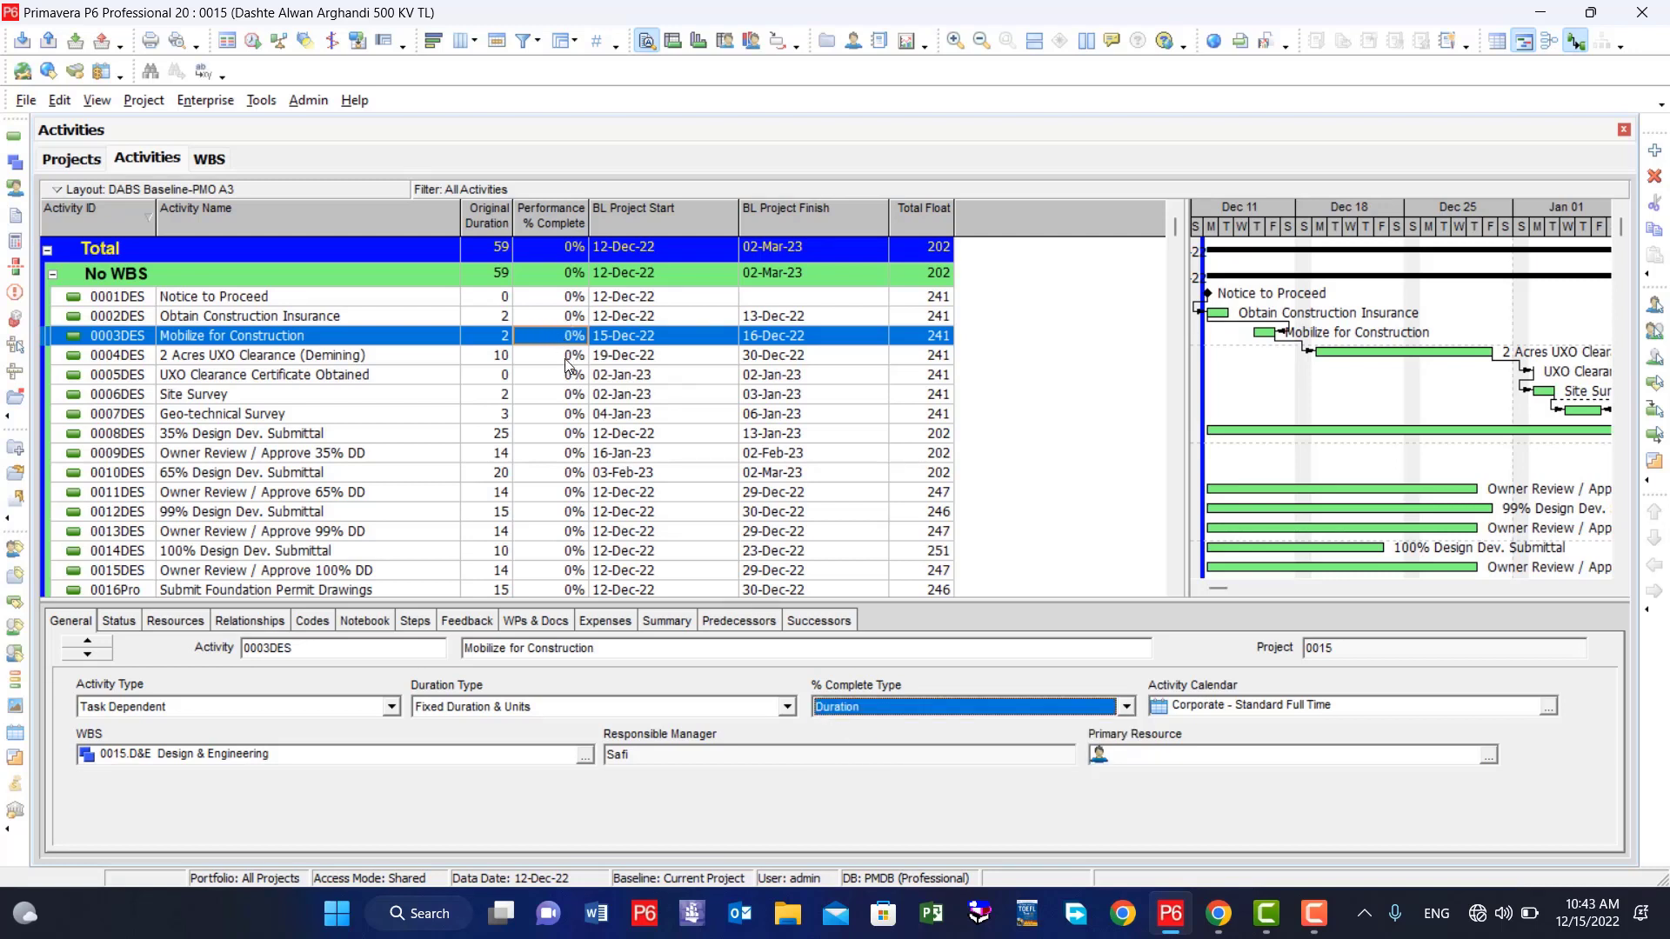
click(1127, 706)
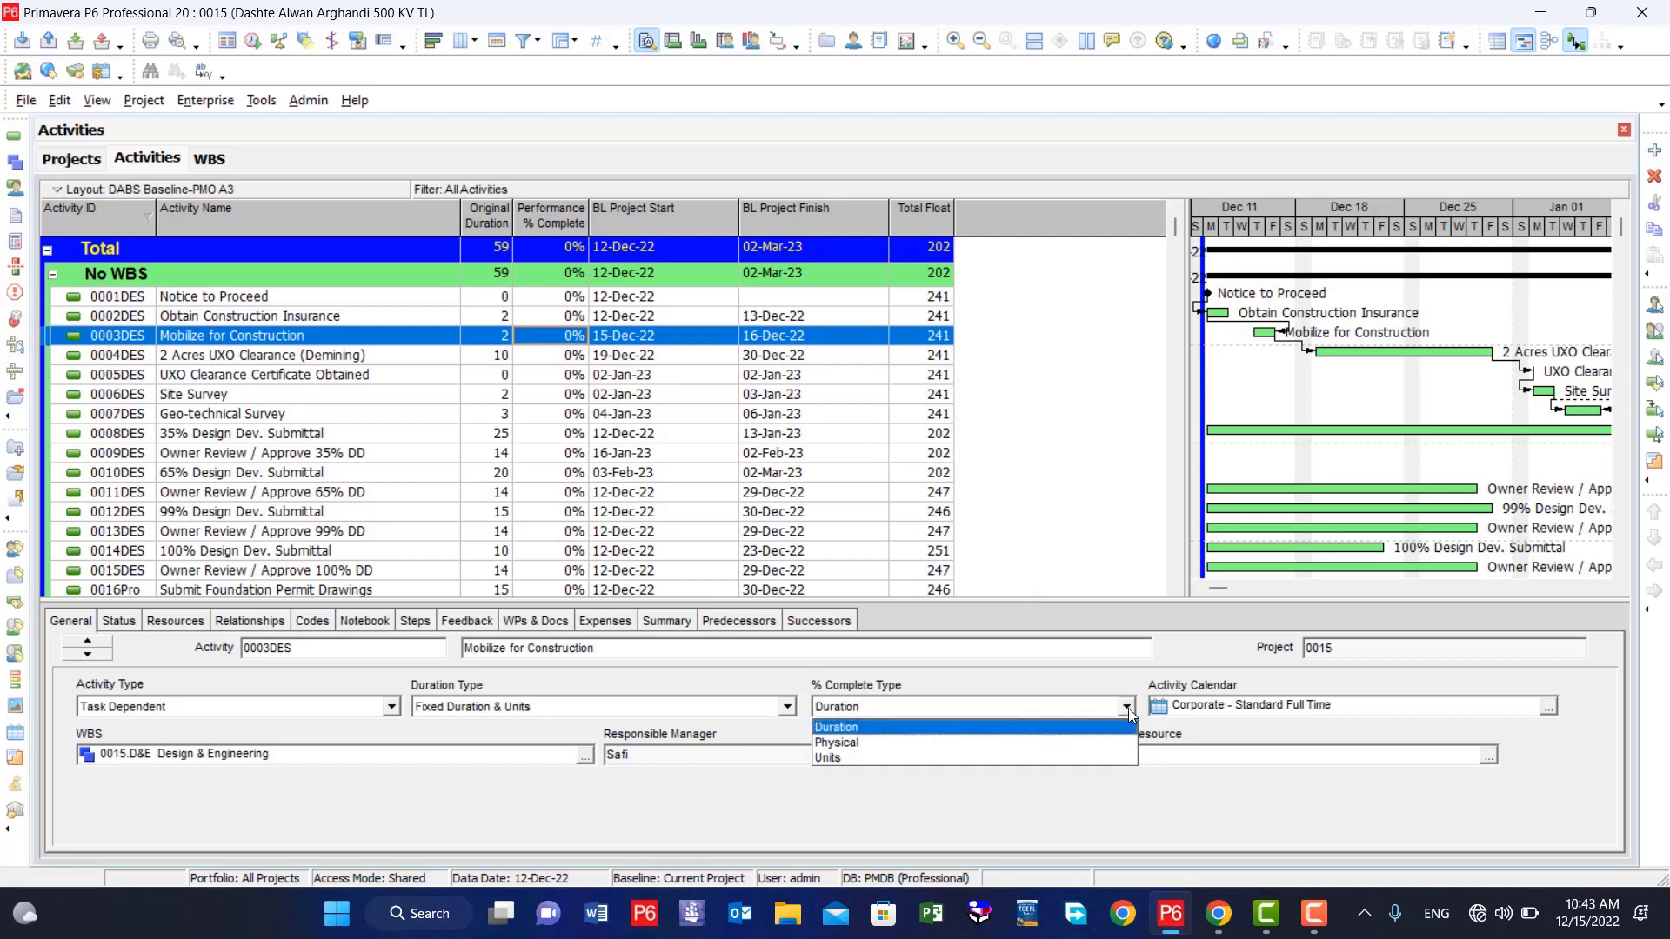
click(849, 741)
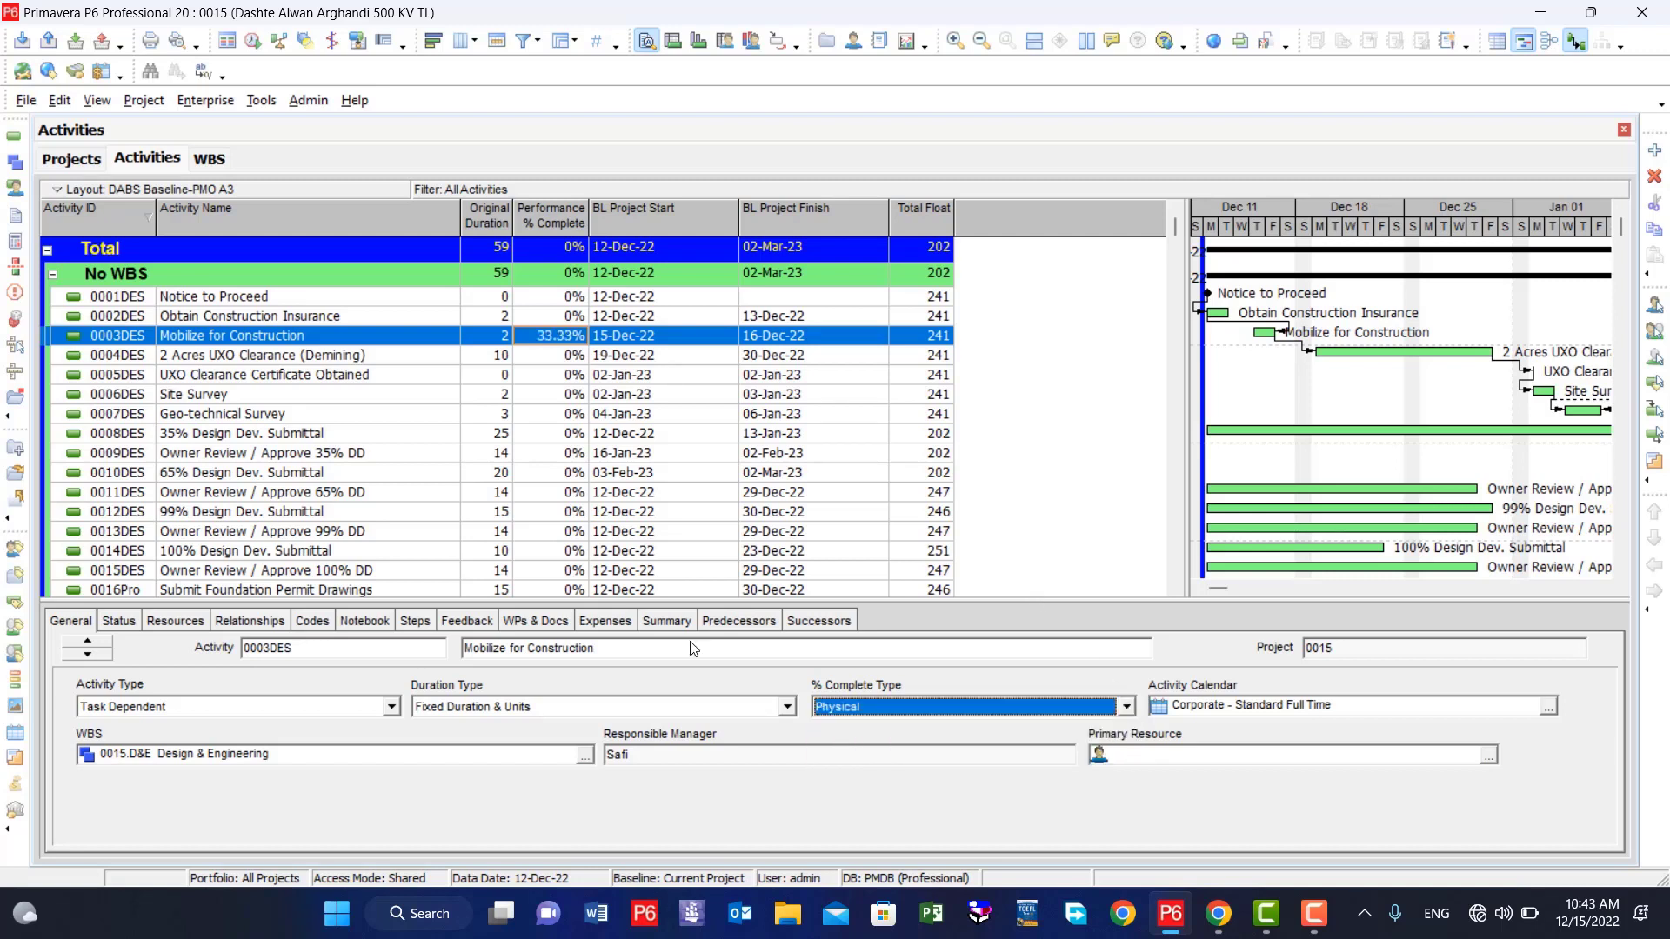
- Try to assign the Enginring step template to activity 0006DES, Site Survey, and close the template assignment dialog
click(257, 396)
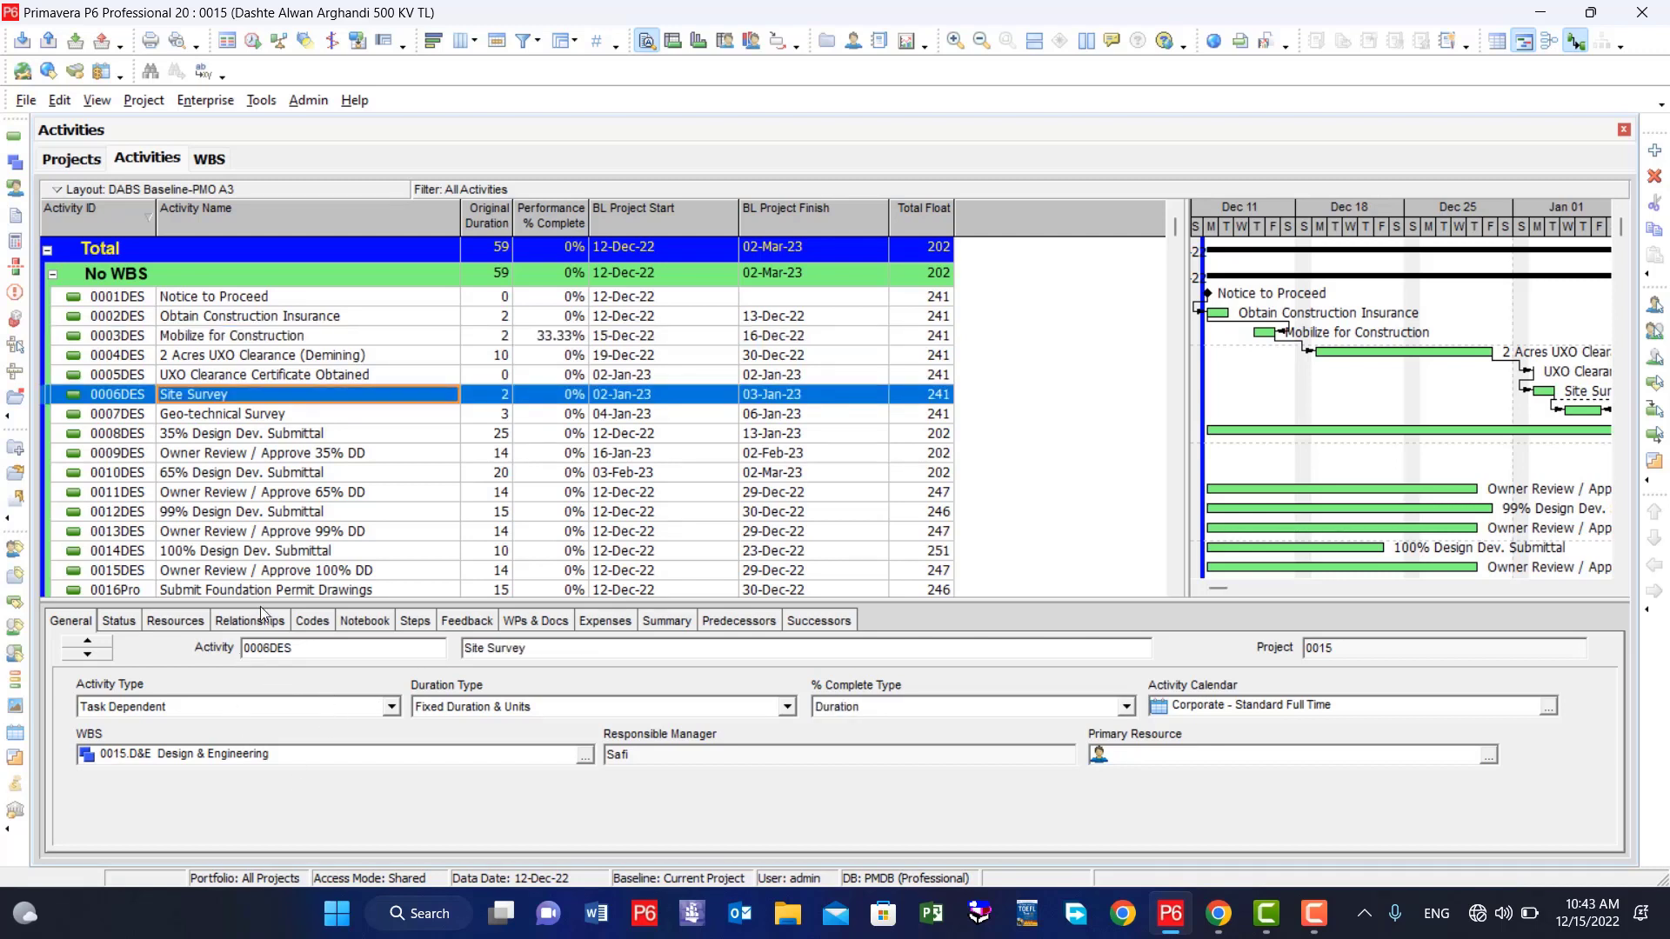
click(414, 621)
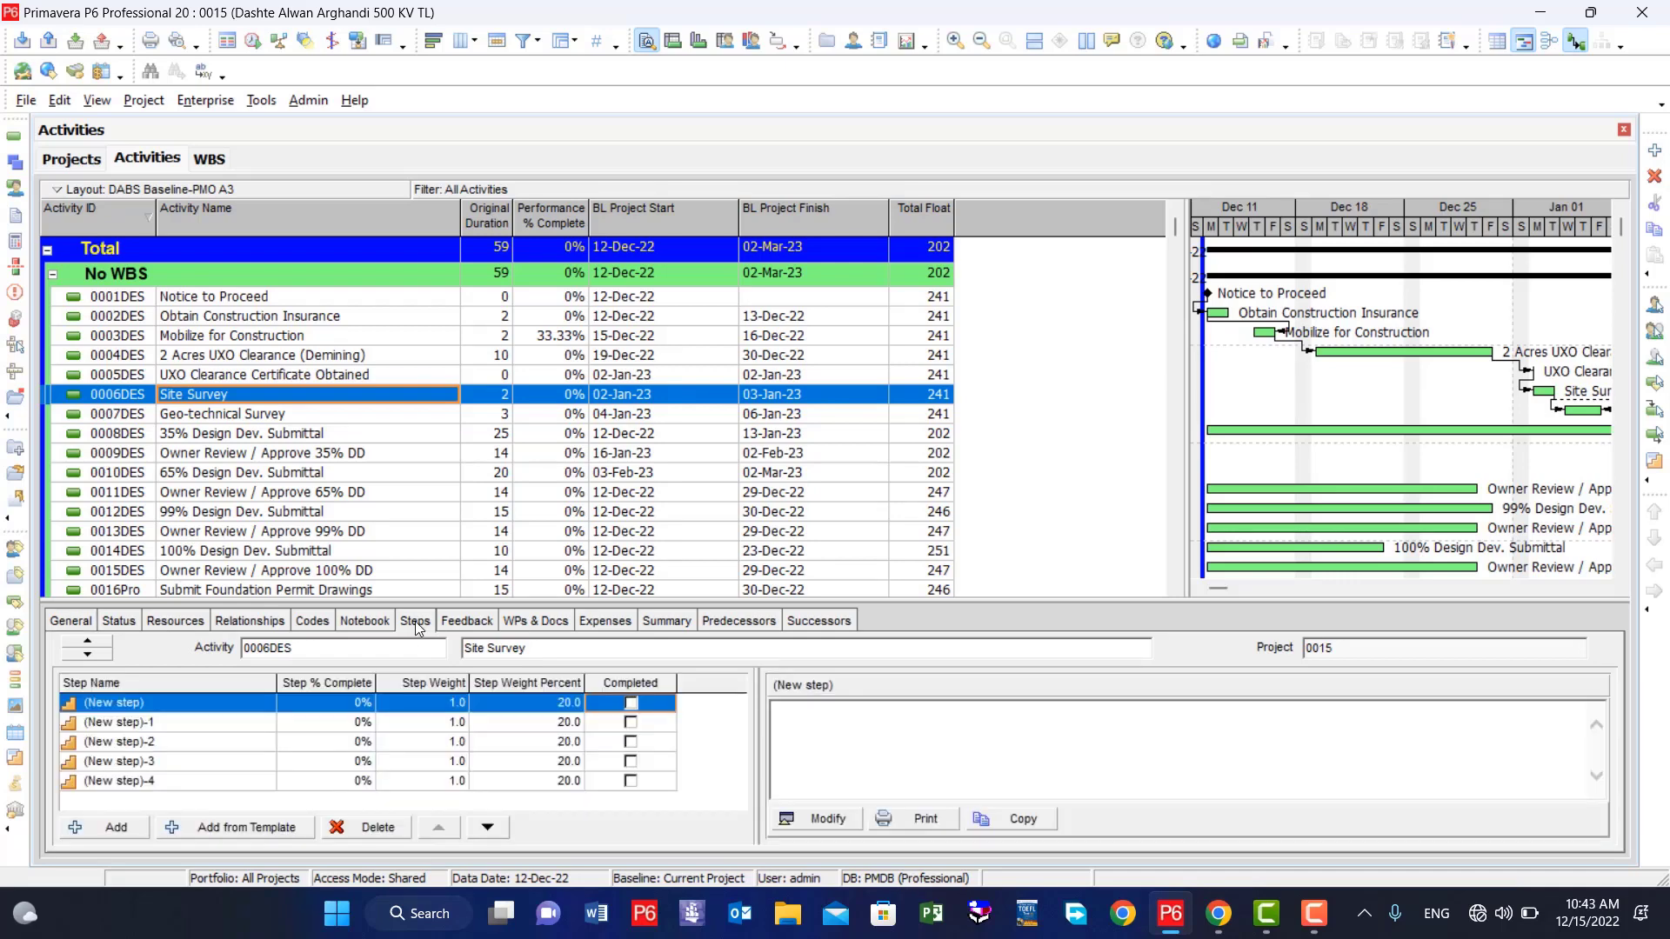
click(249, 833)
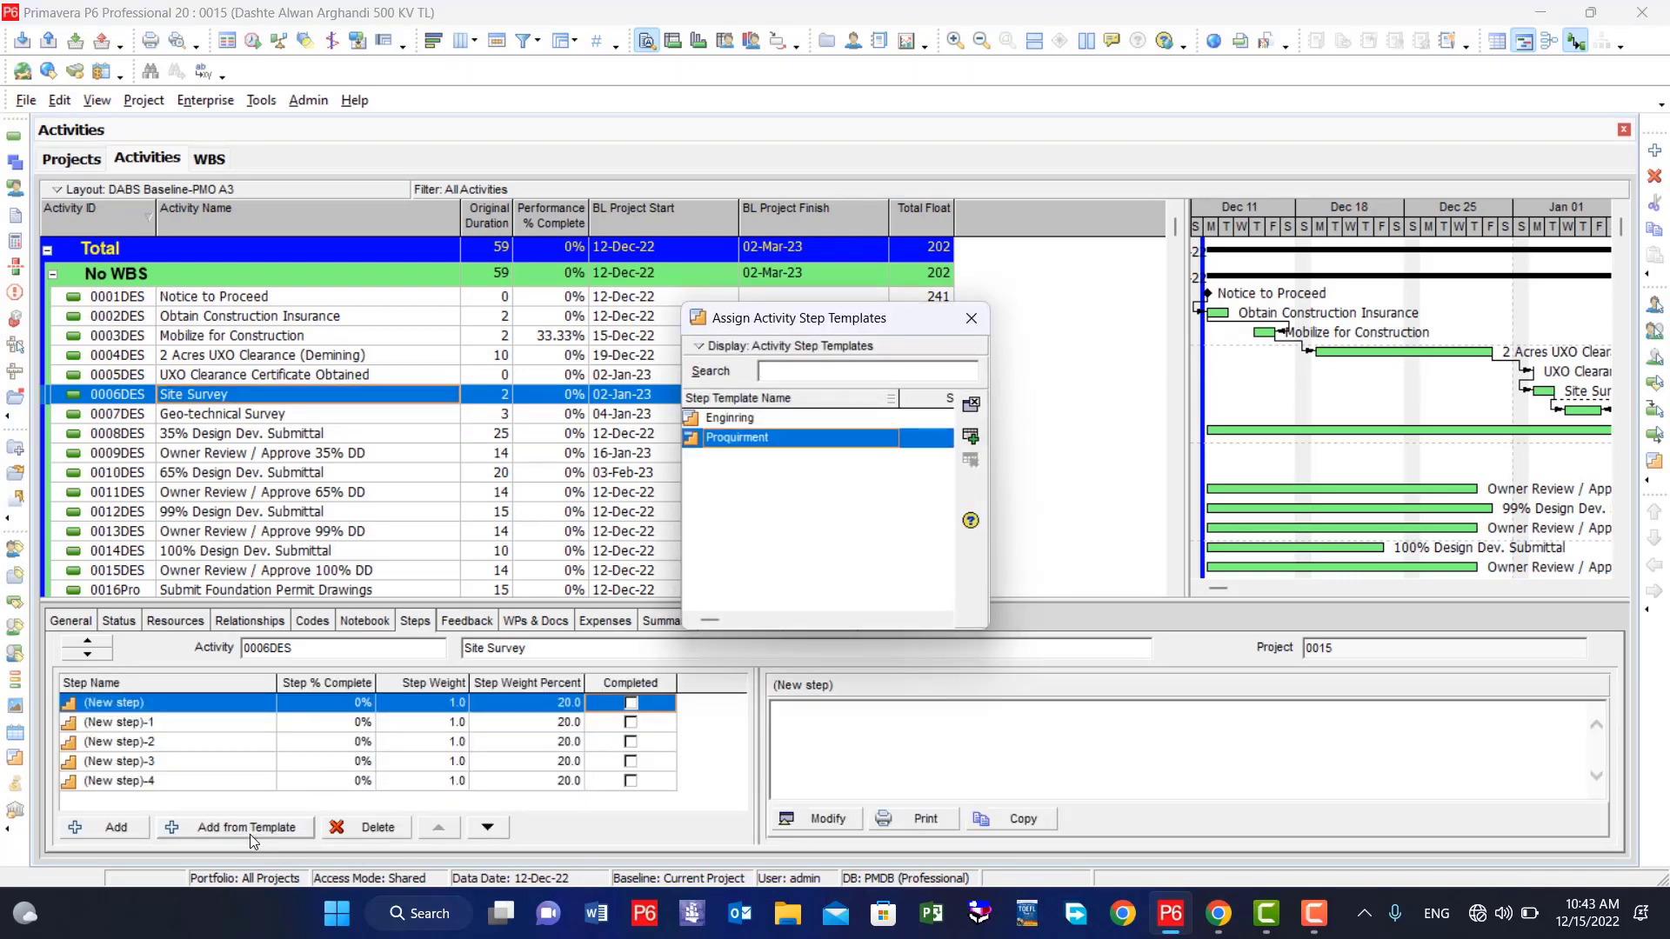
click(734, 419)
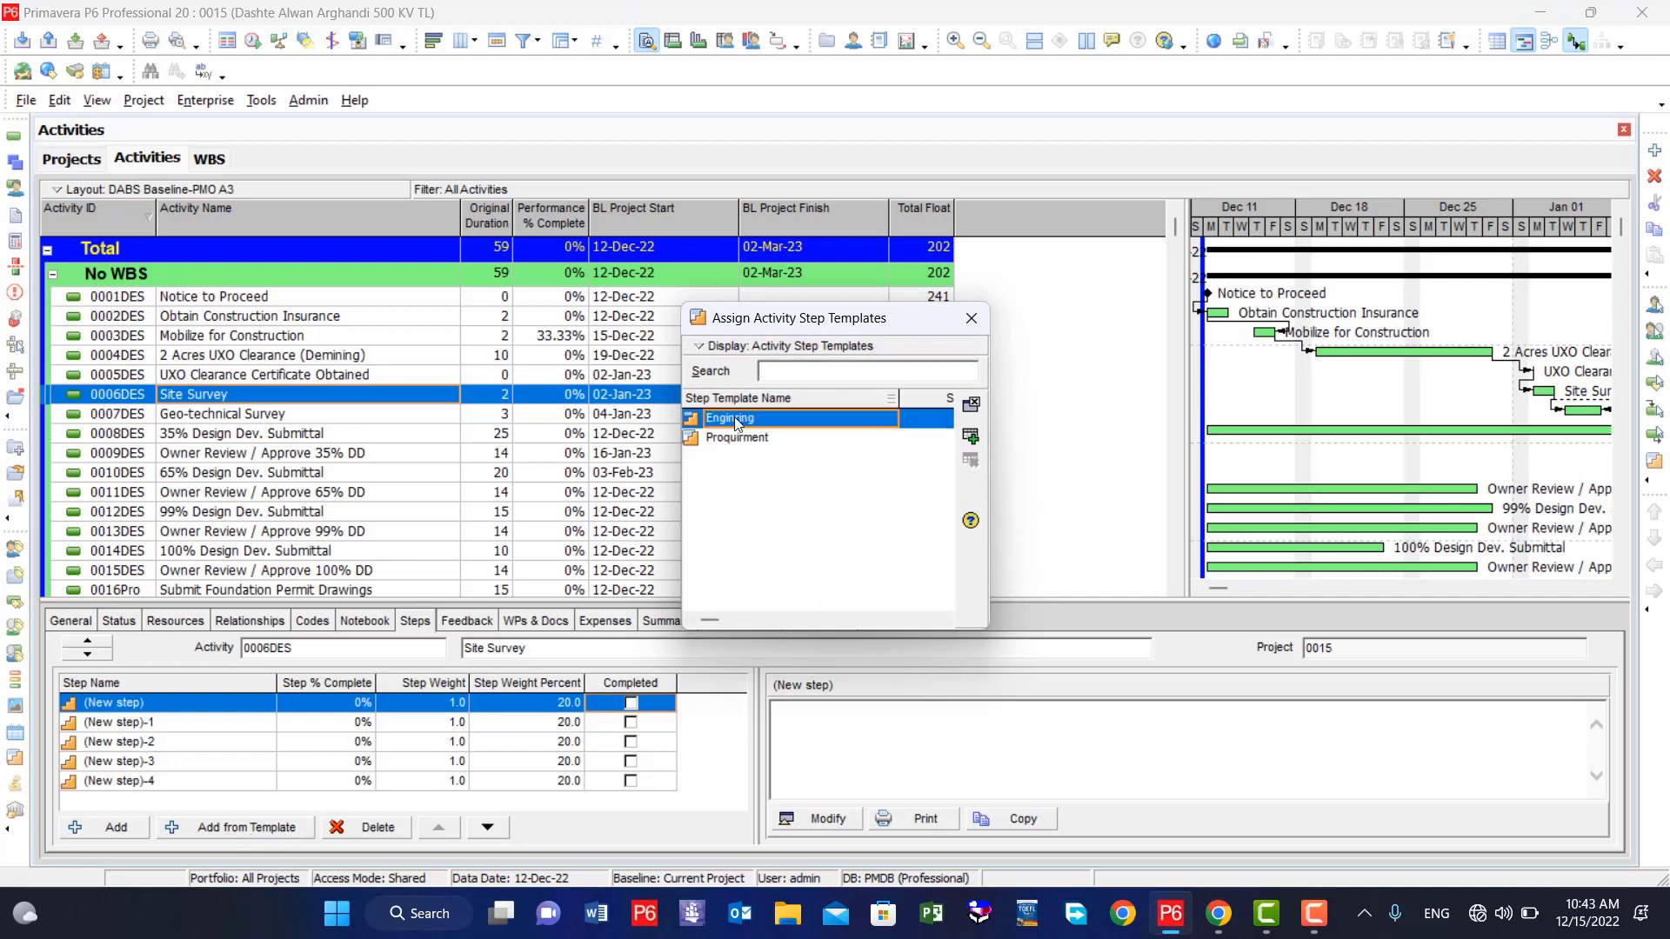
click(970, 436)
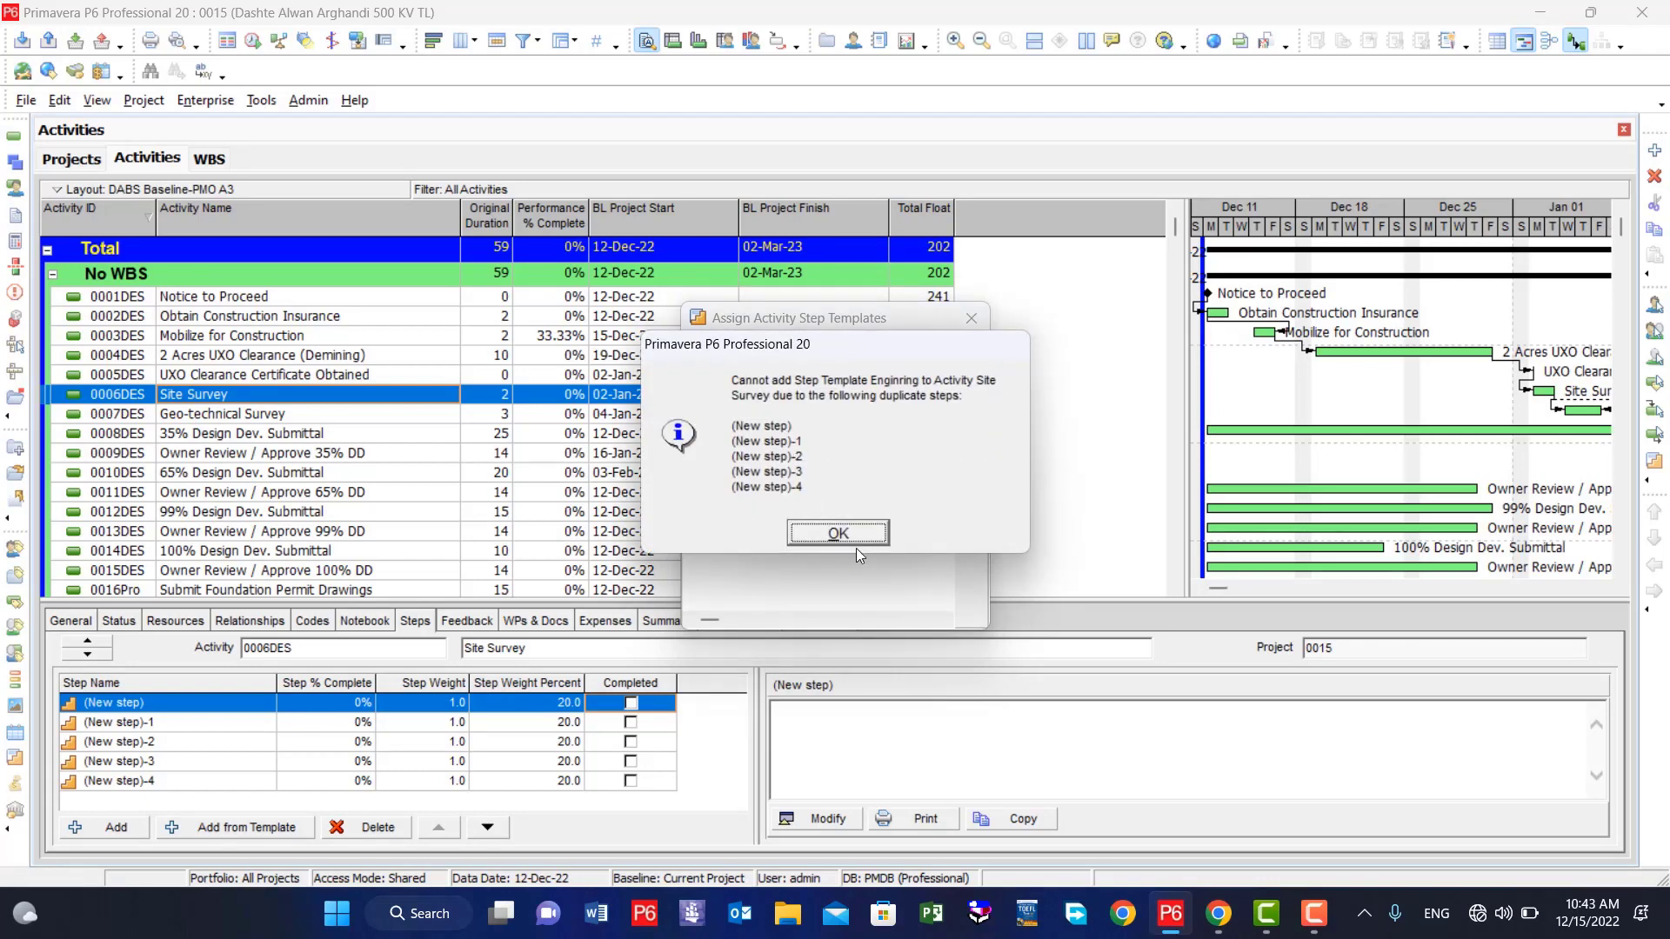
click(837, 533)
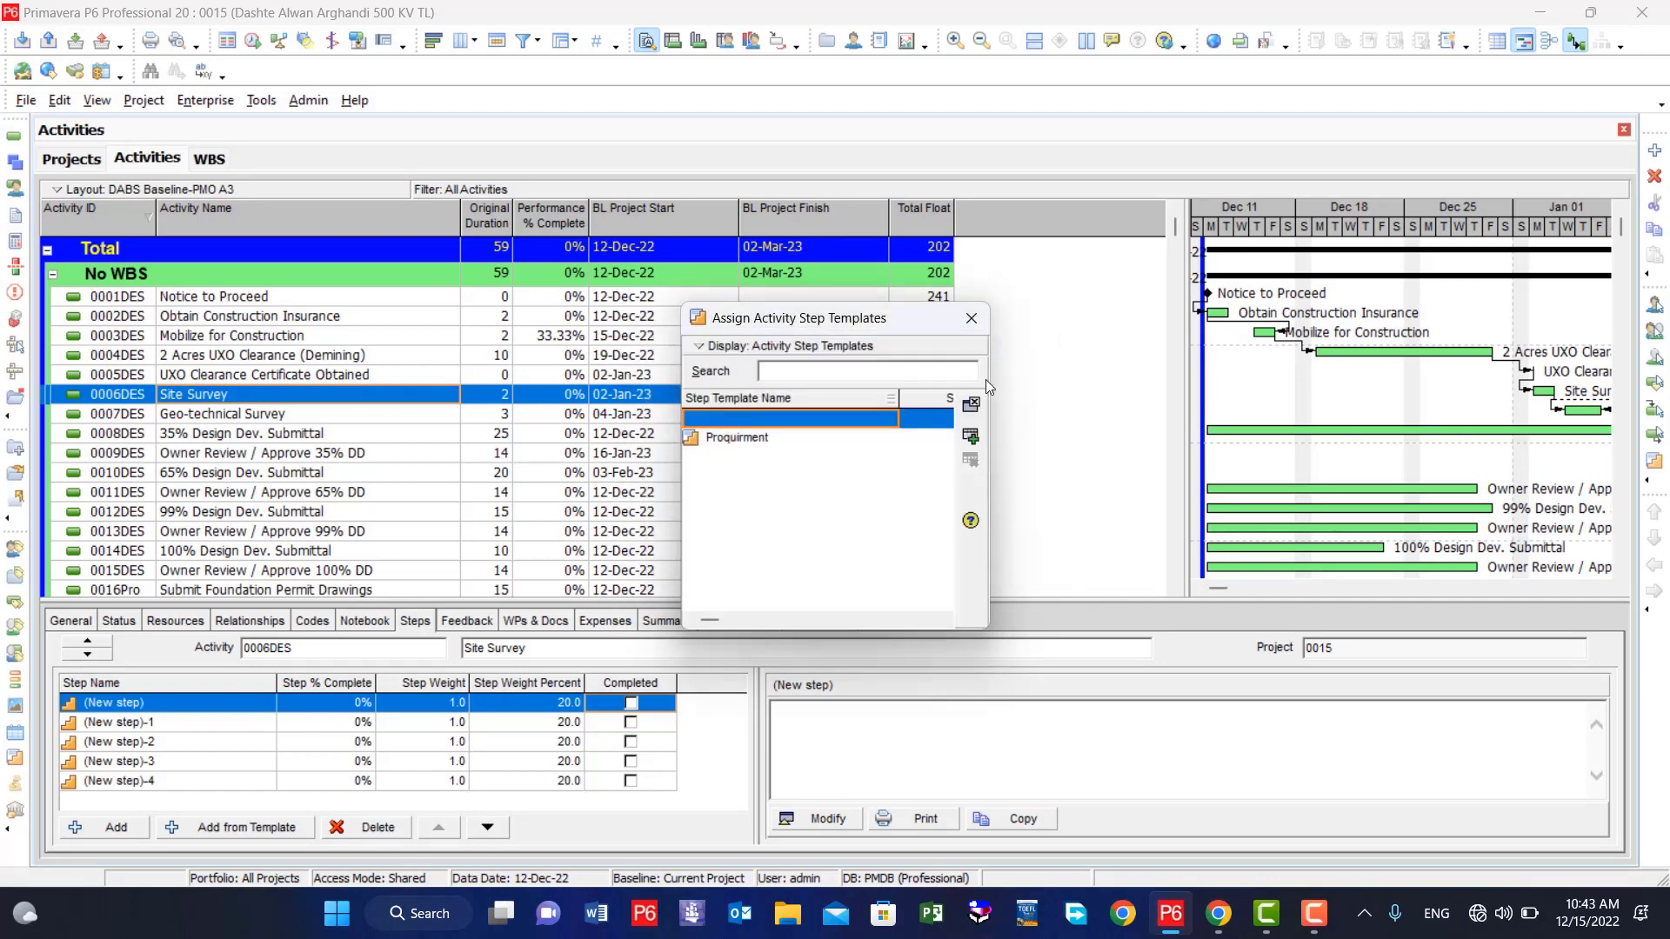
click(972, 318)
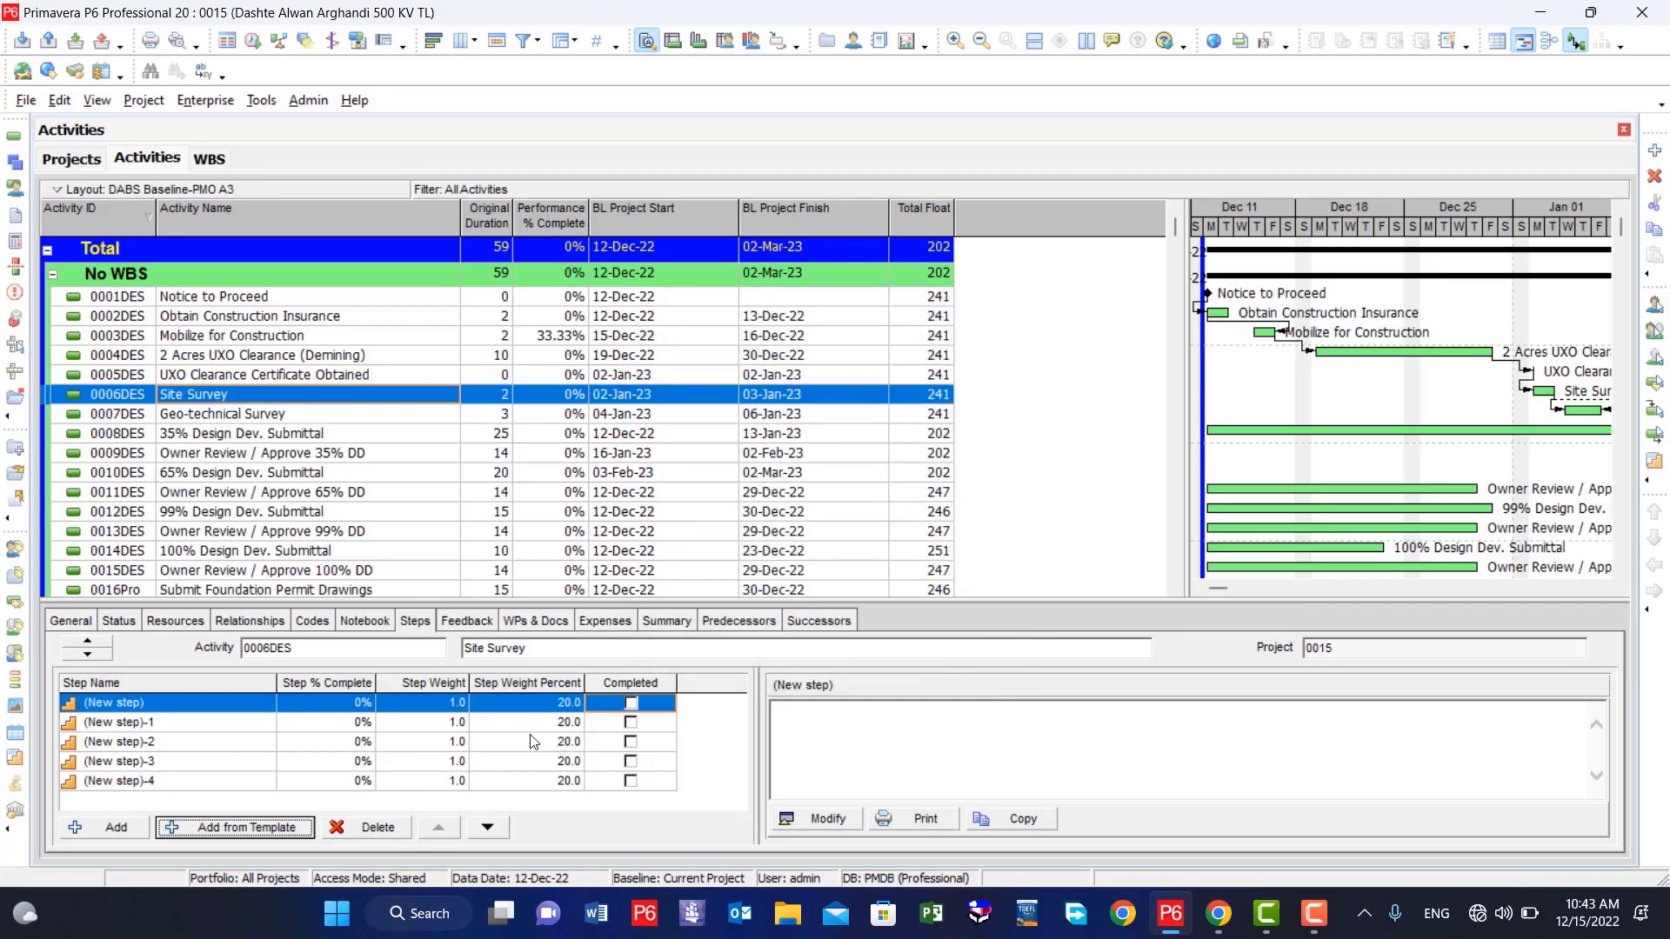
- Mark the first step of Site Survey, (New step), as completed and check the activity's performance percent complete
click(631, 704)
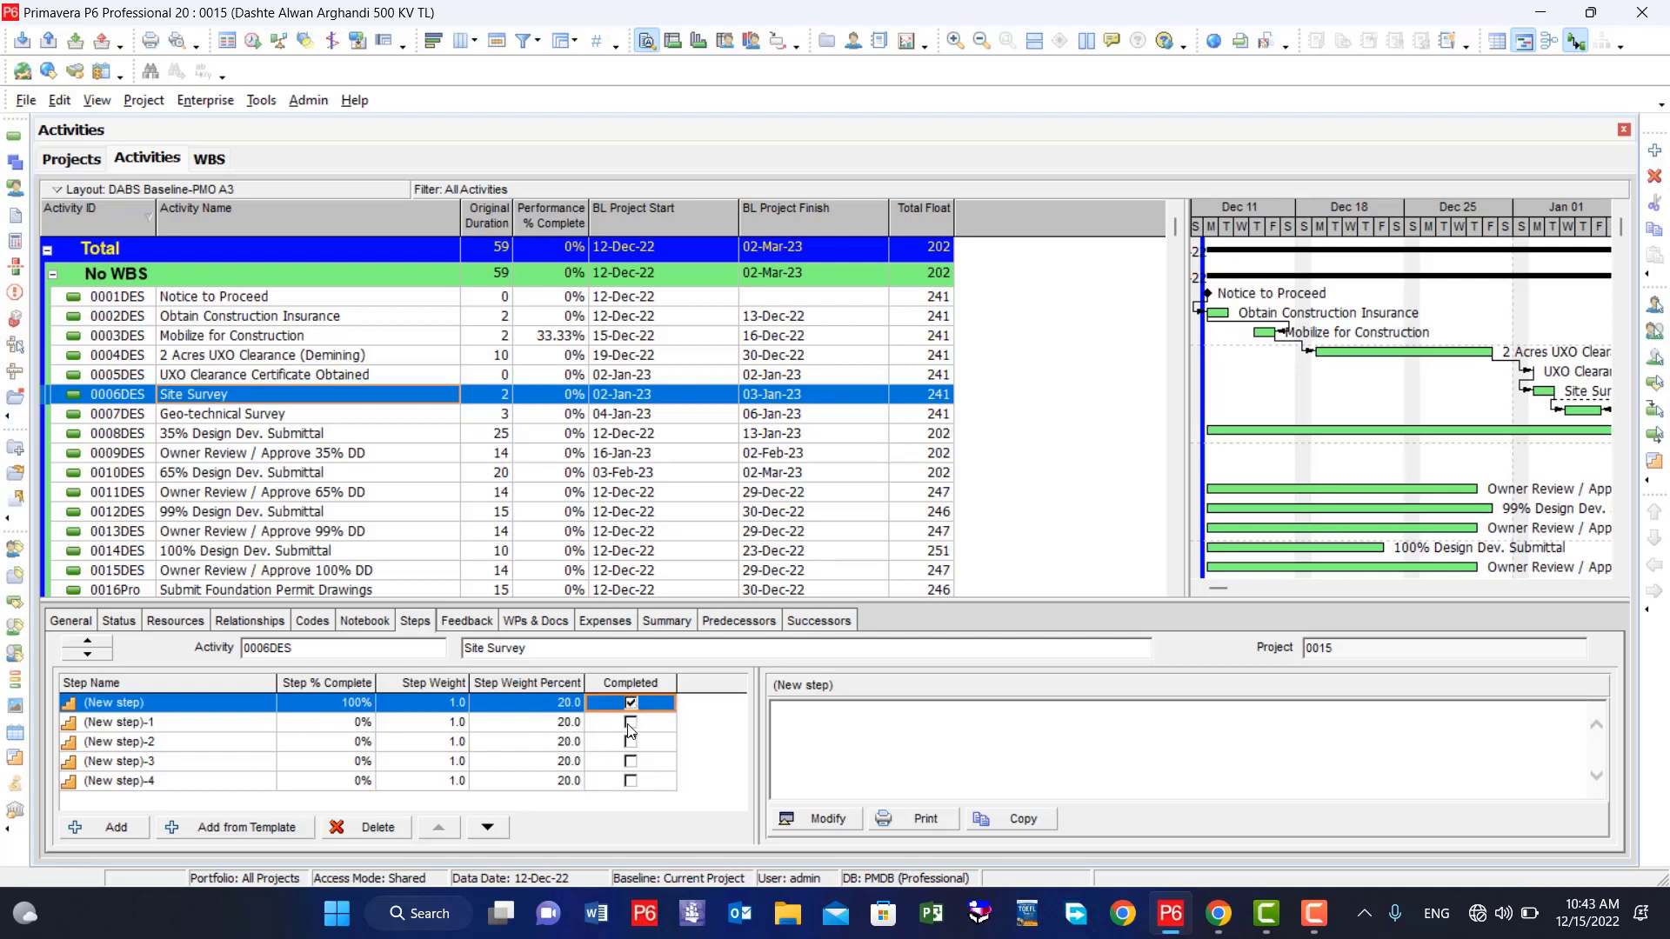
click(630, 725)
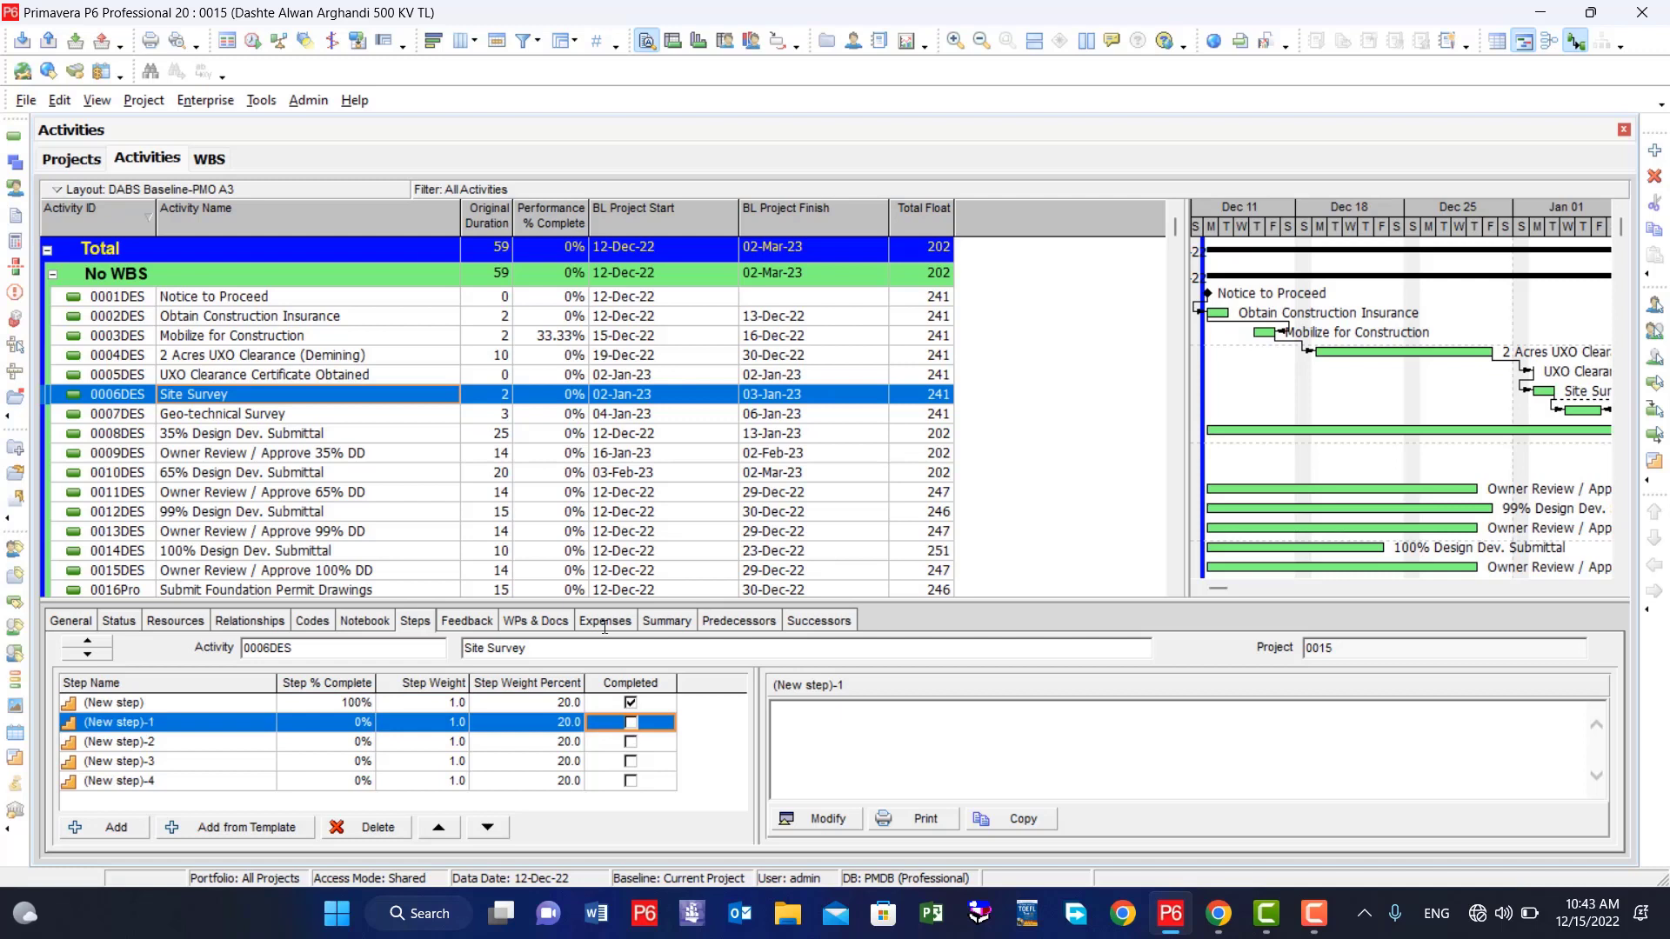
click(567, 398)
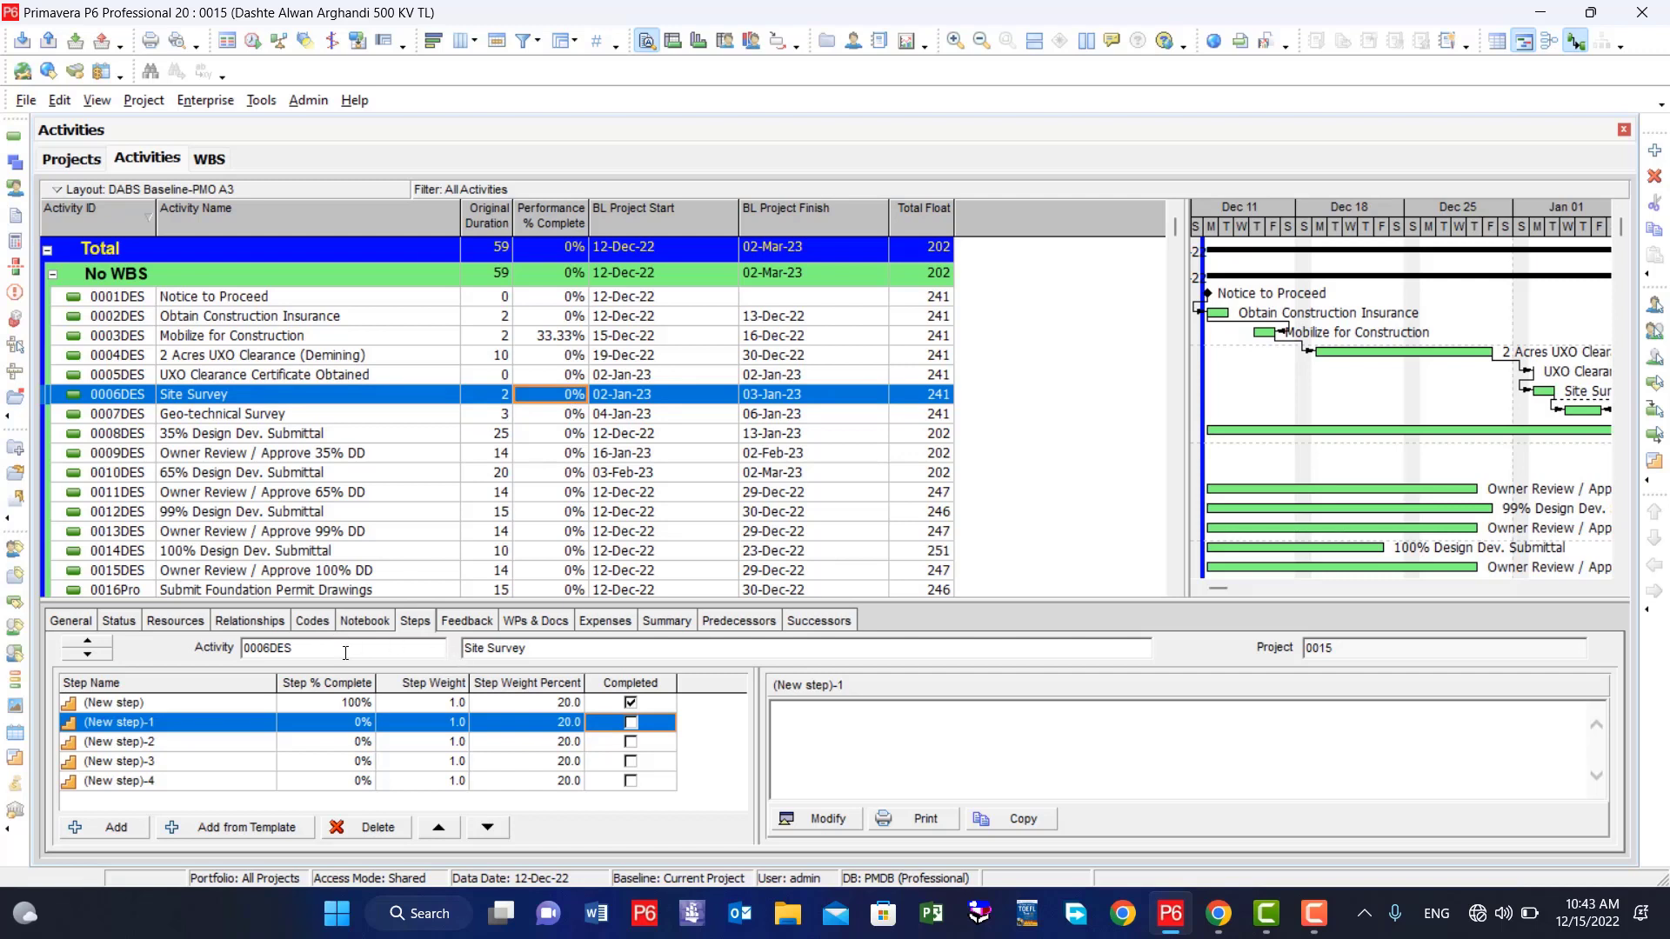
- Set the percent complete type of Site Survey to Physical and check its performance percent complete
click(73, 623)
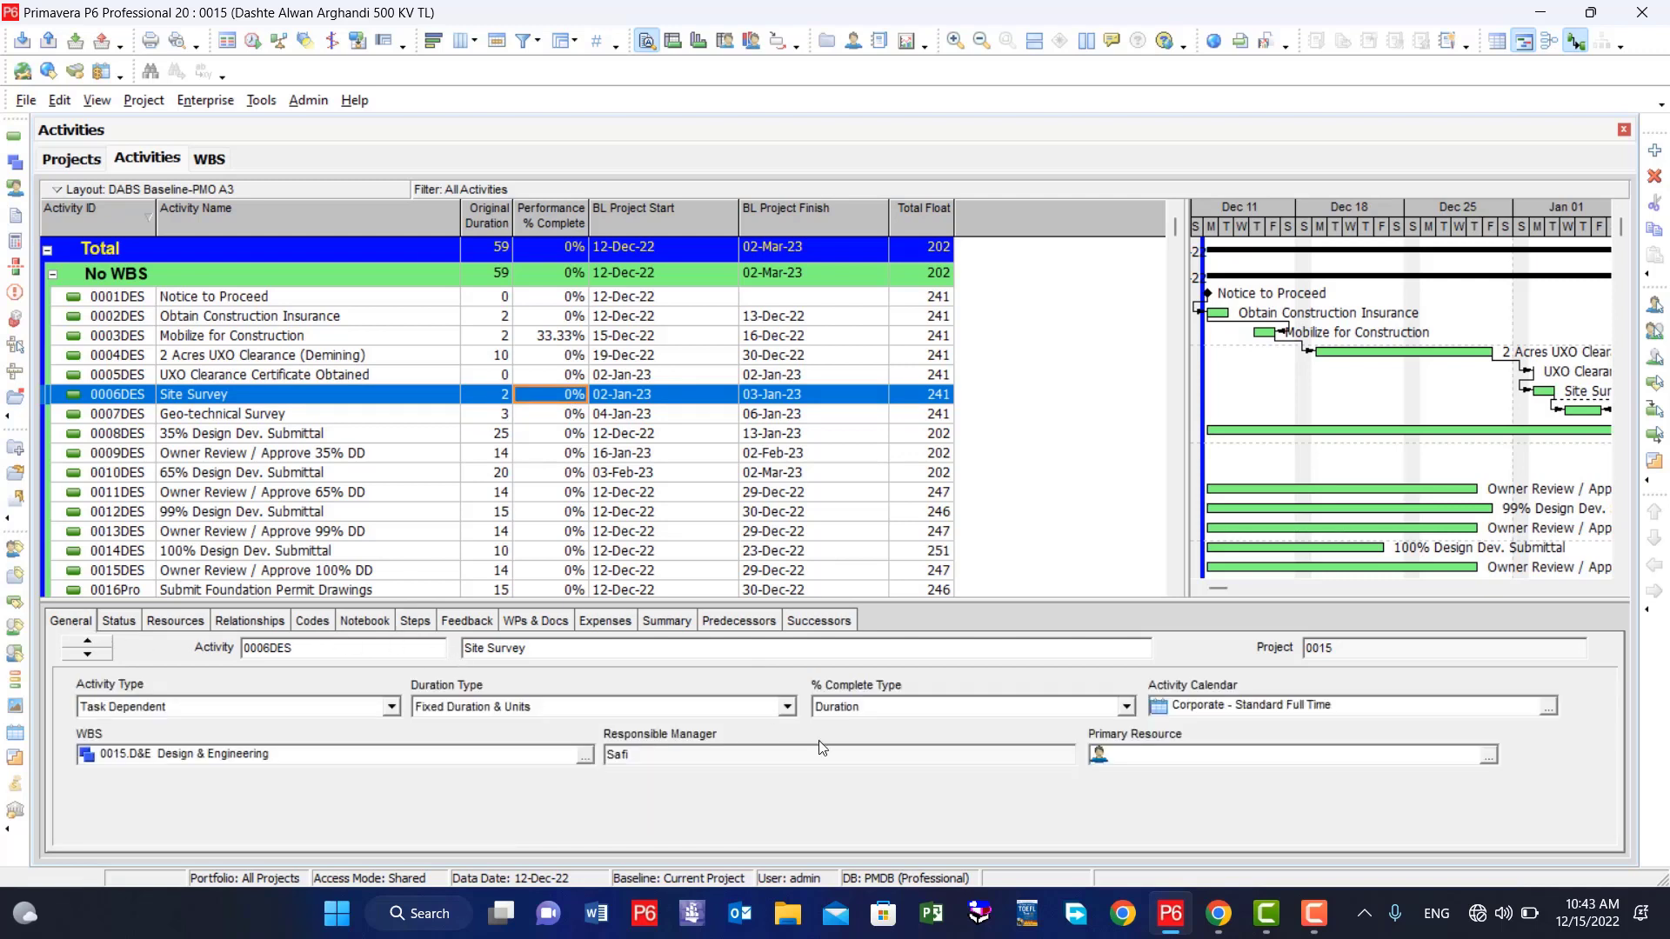
click(1126, 707)
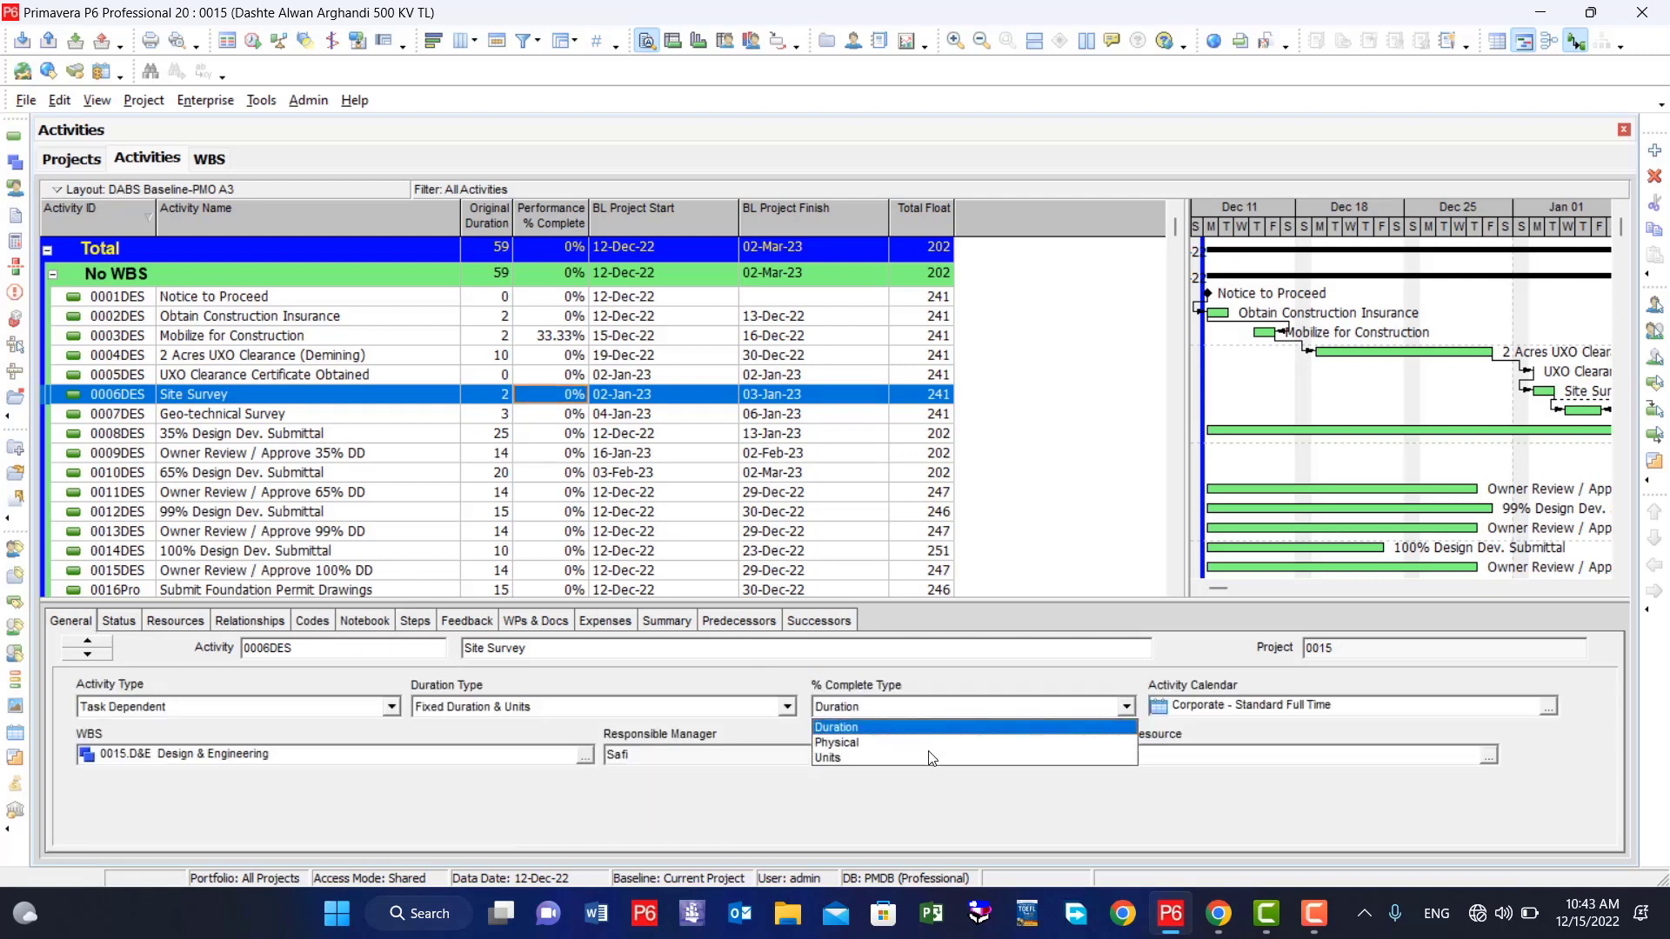
click(872, 749)
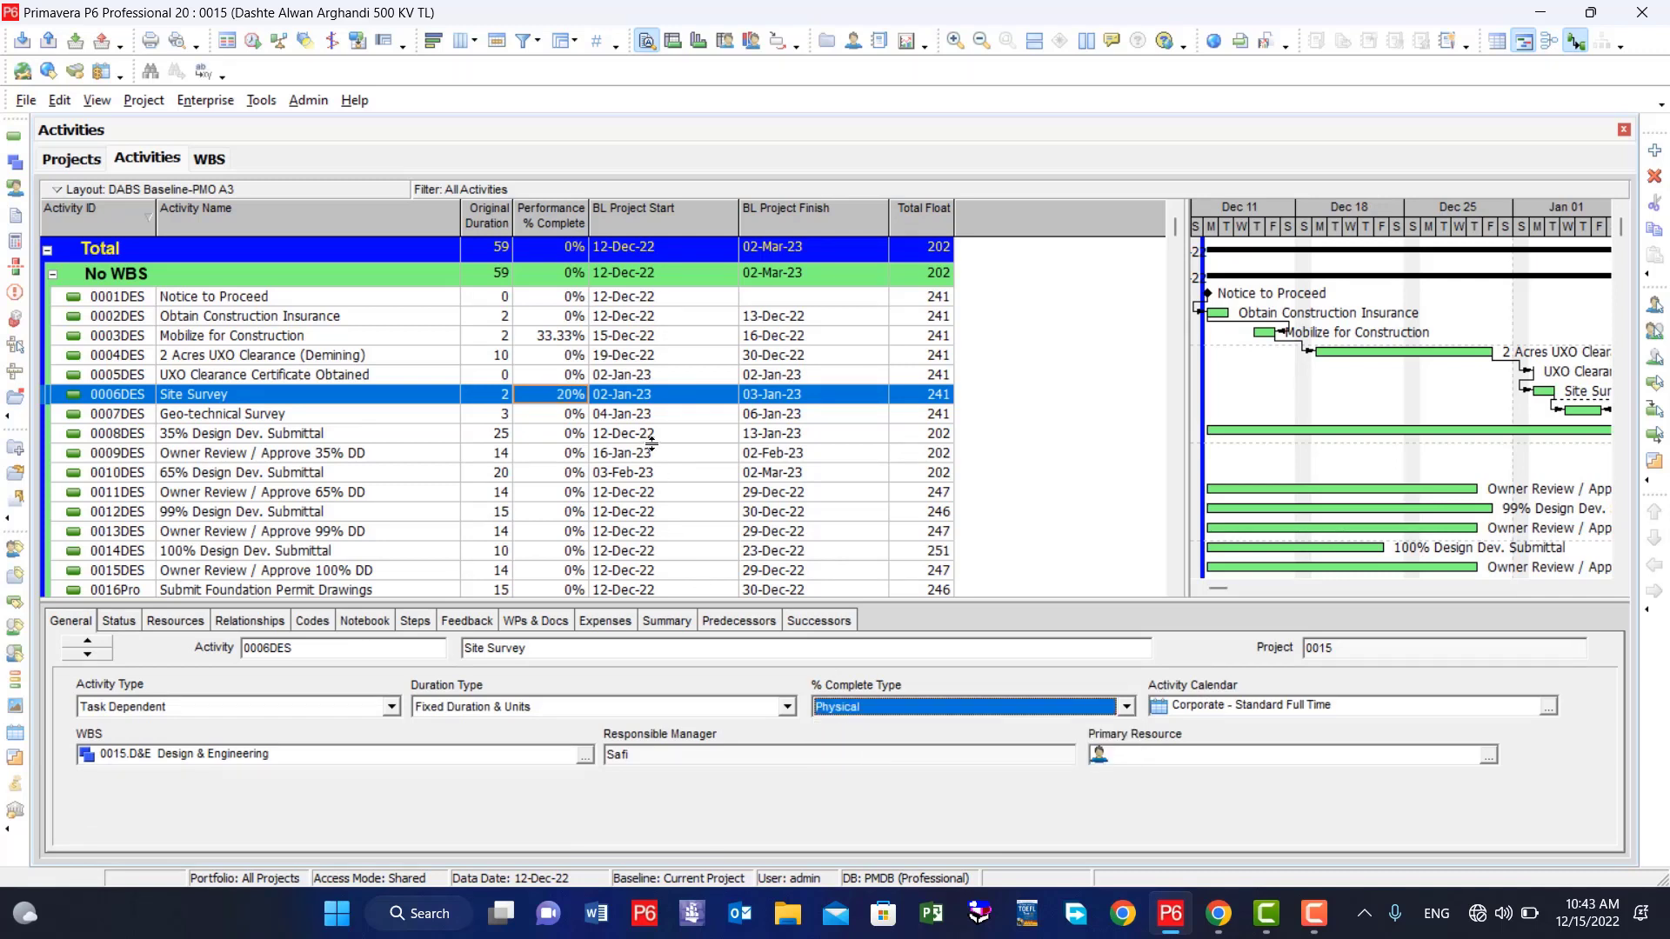
click(573, 396)
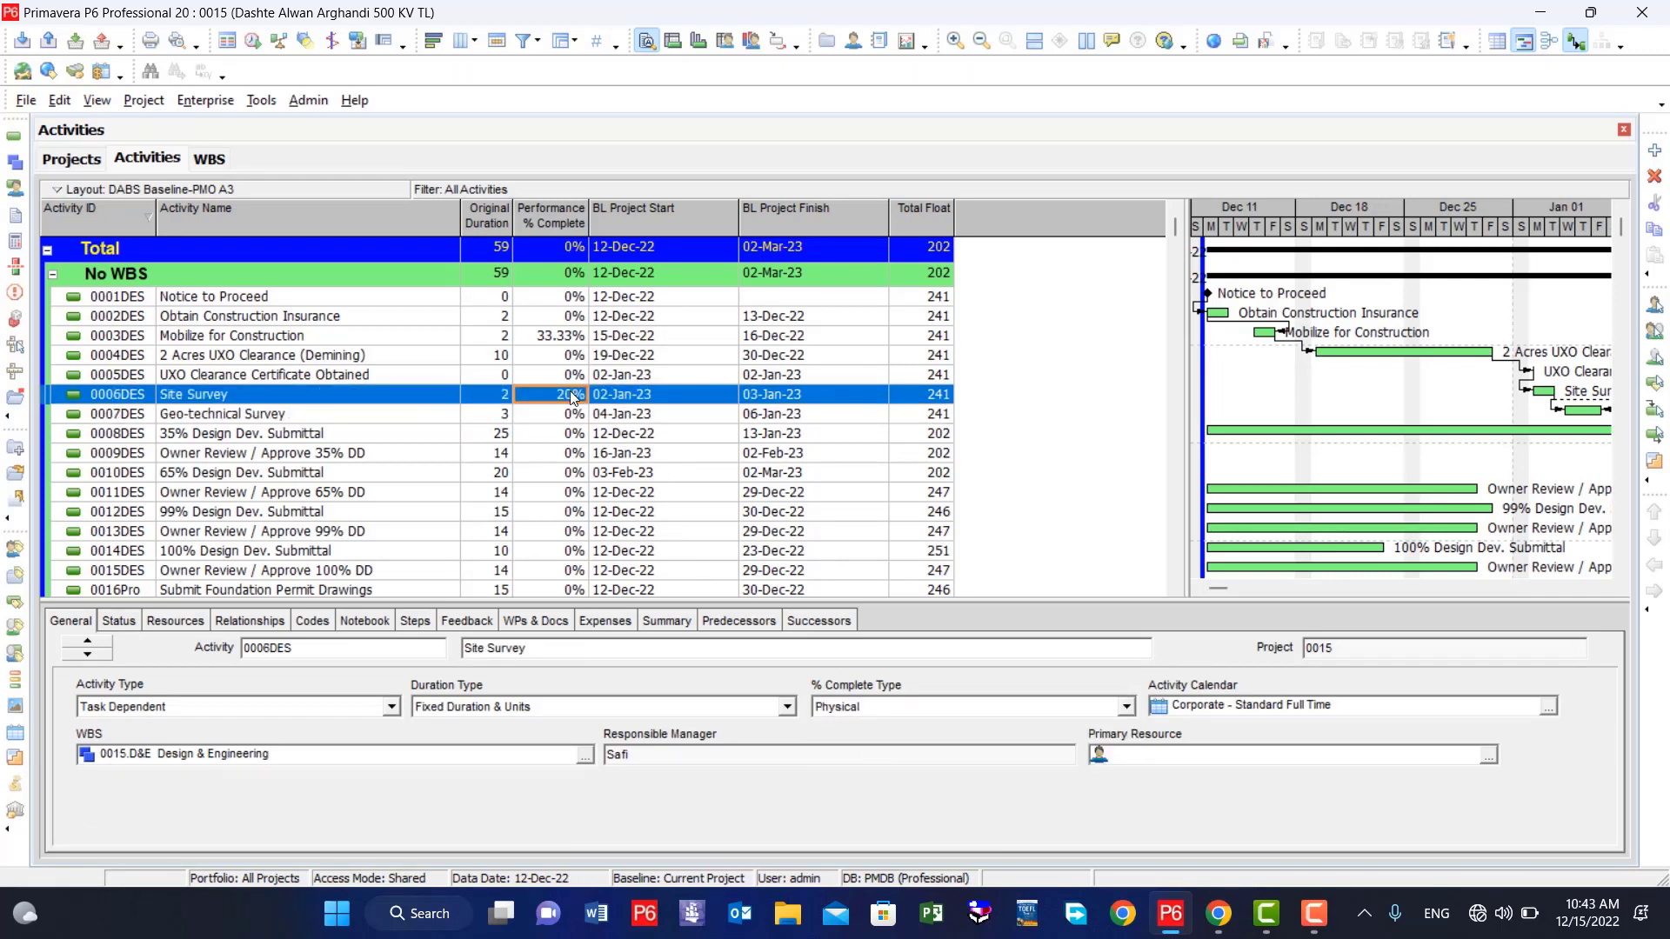
- Mark the remaining four steps of Site Survey, (New step)-1 through (New step)-4, as completed
click(418, 623)
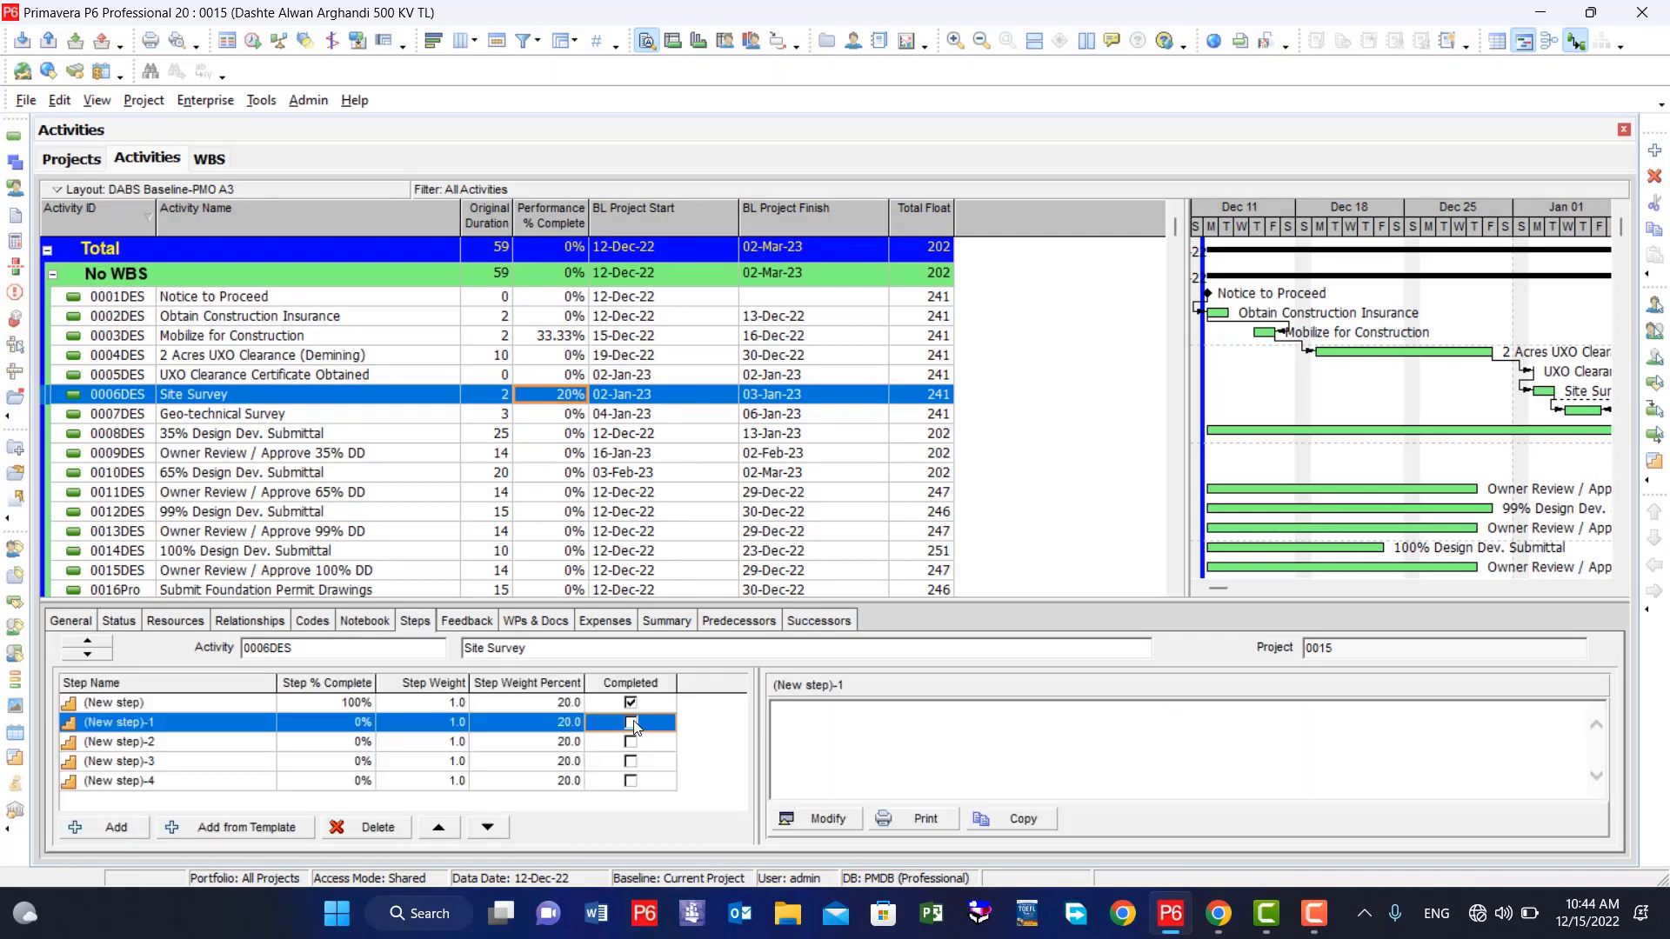
click(630, 723)
click(631, 742)
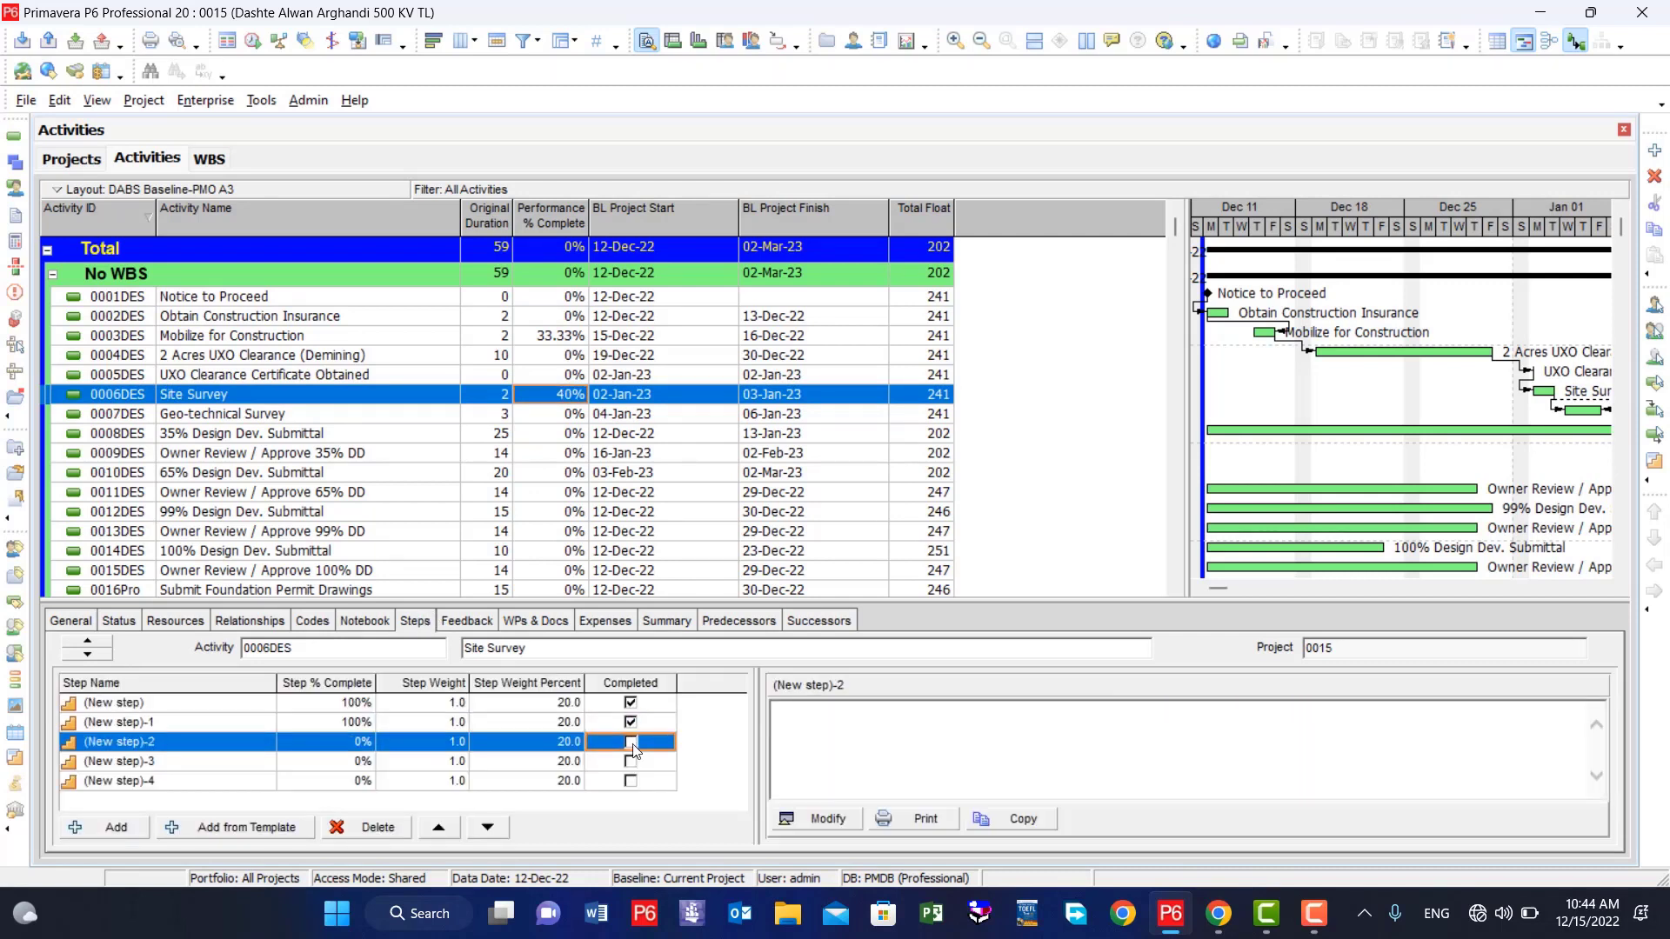
click(631, 761)
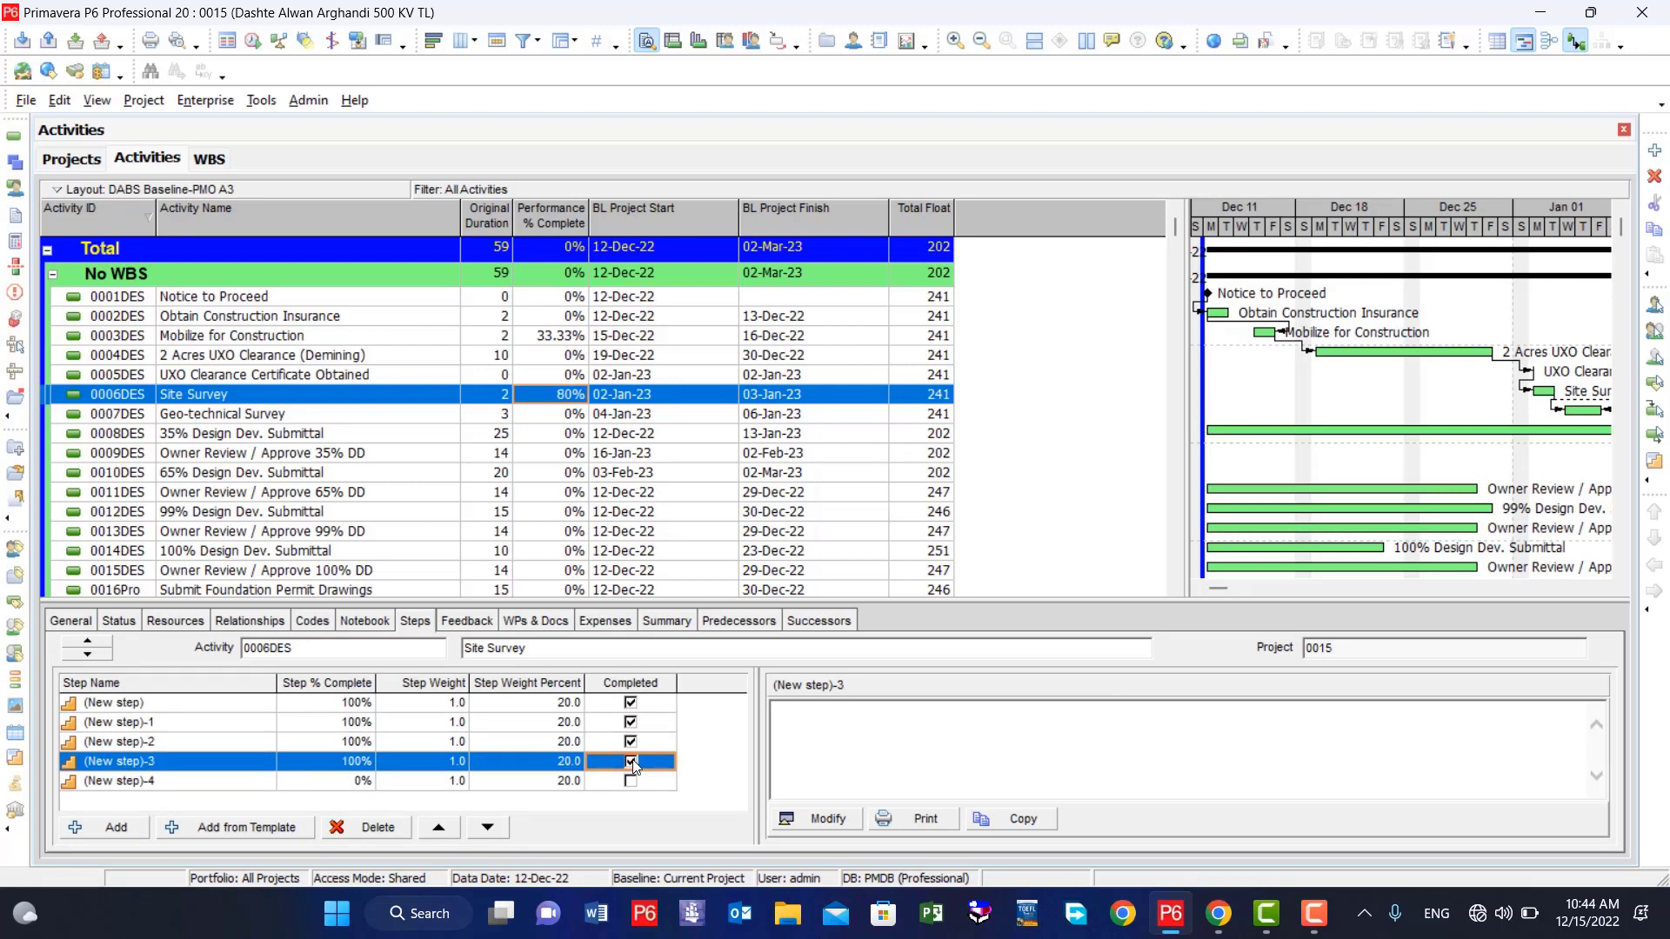
click(631, 781)
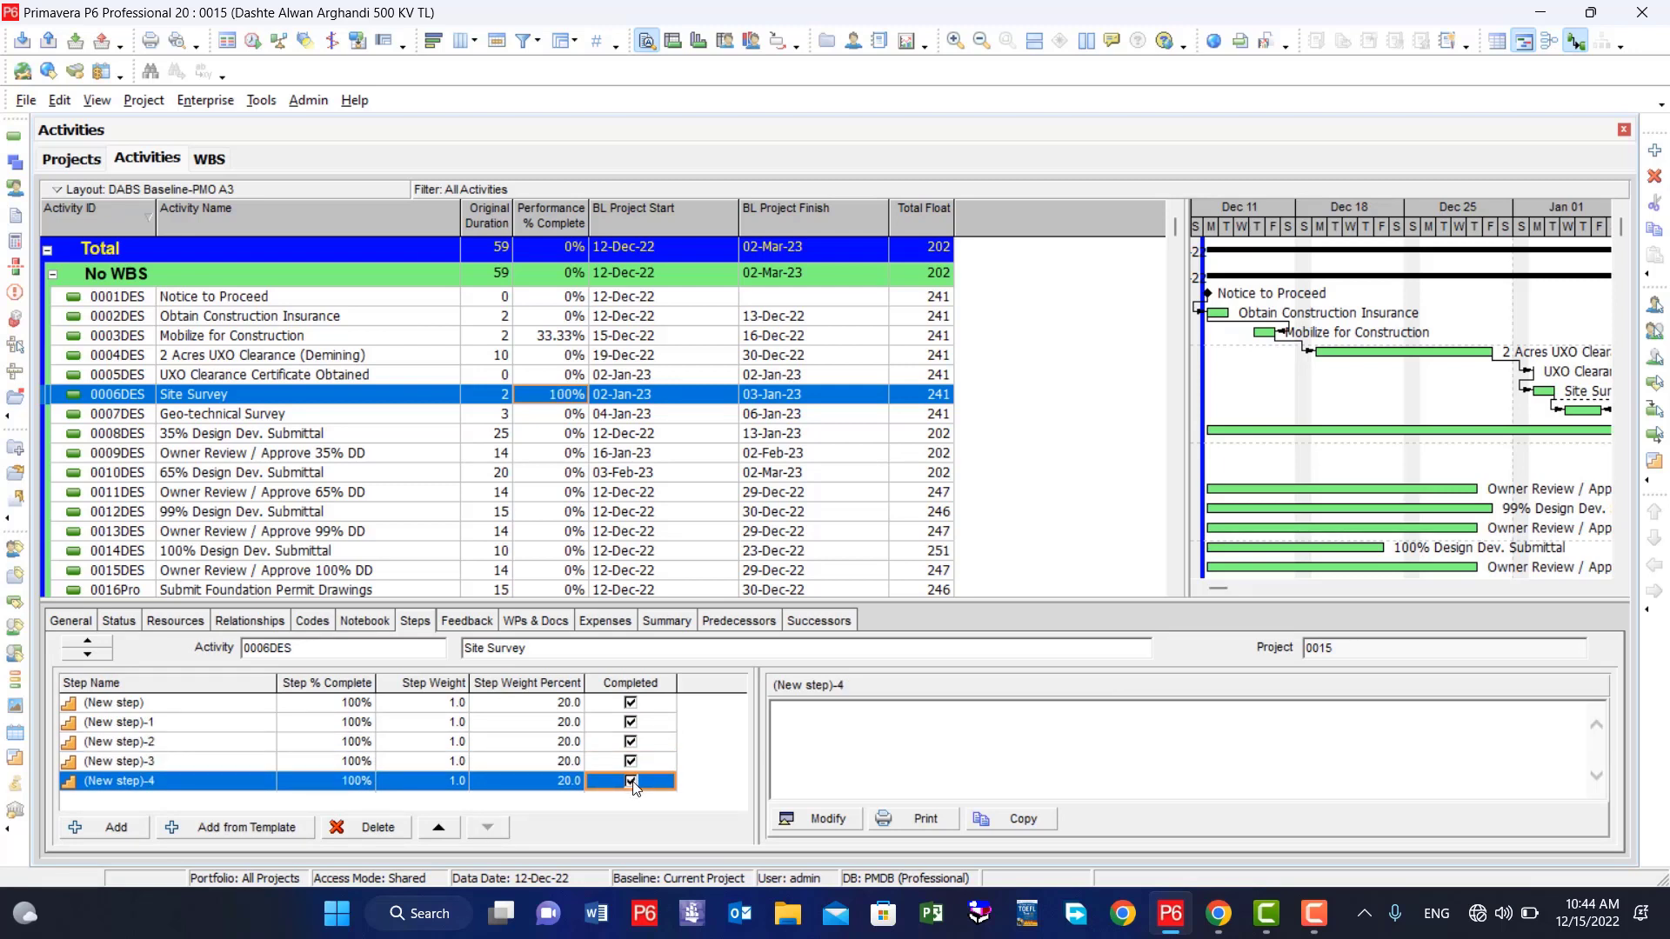